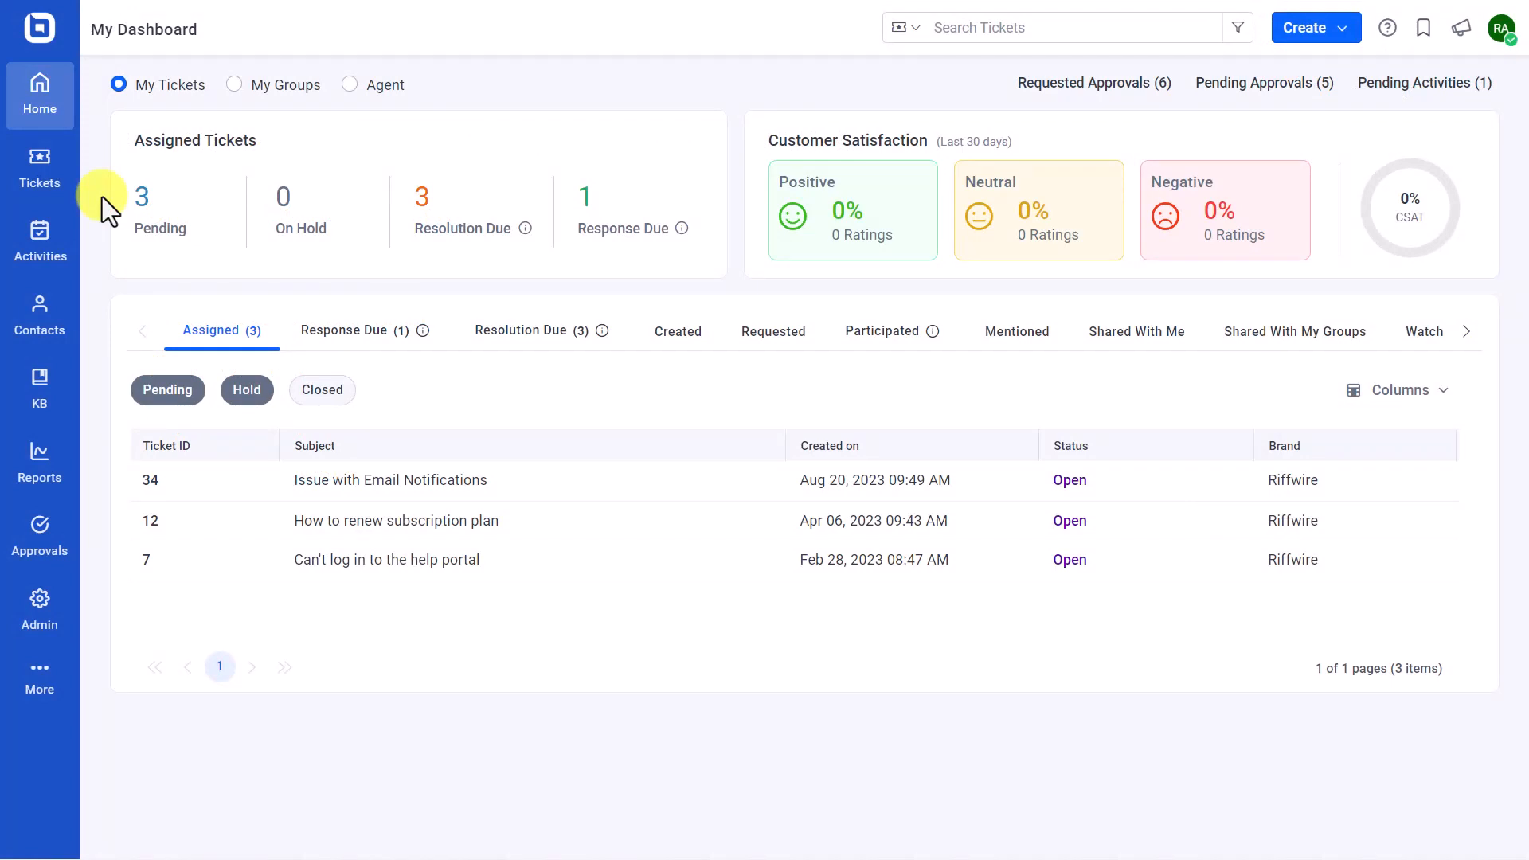
- Open the ticket "Need a "Import Documents" Feature for Creating Articles" and start a new approval request on it
click(36, 169)
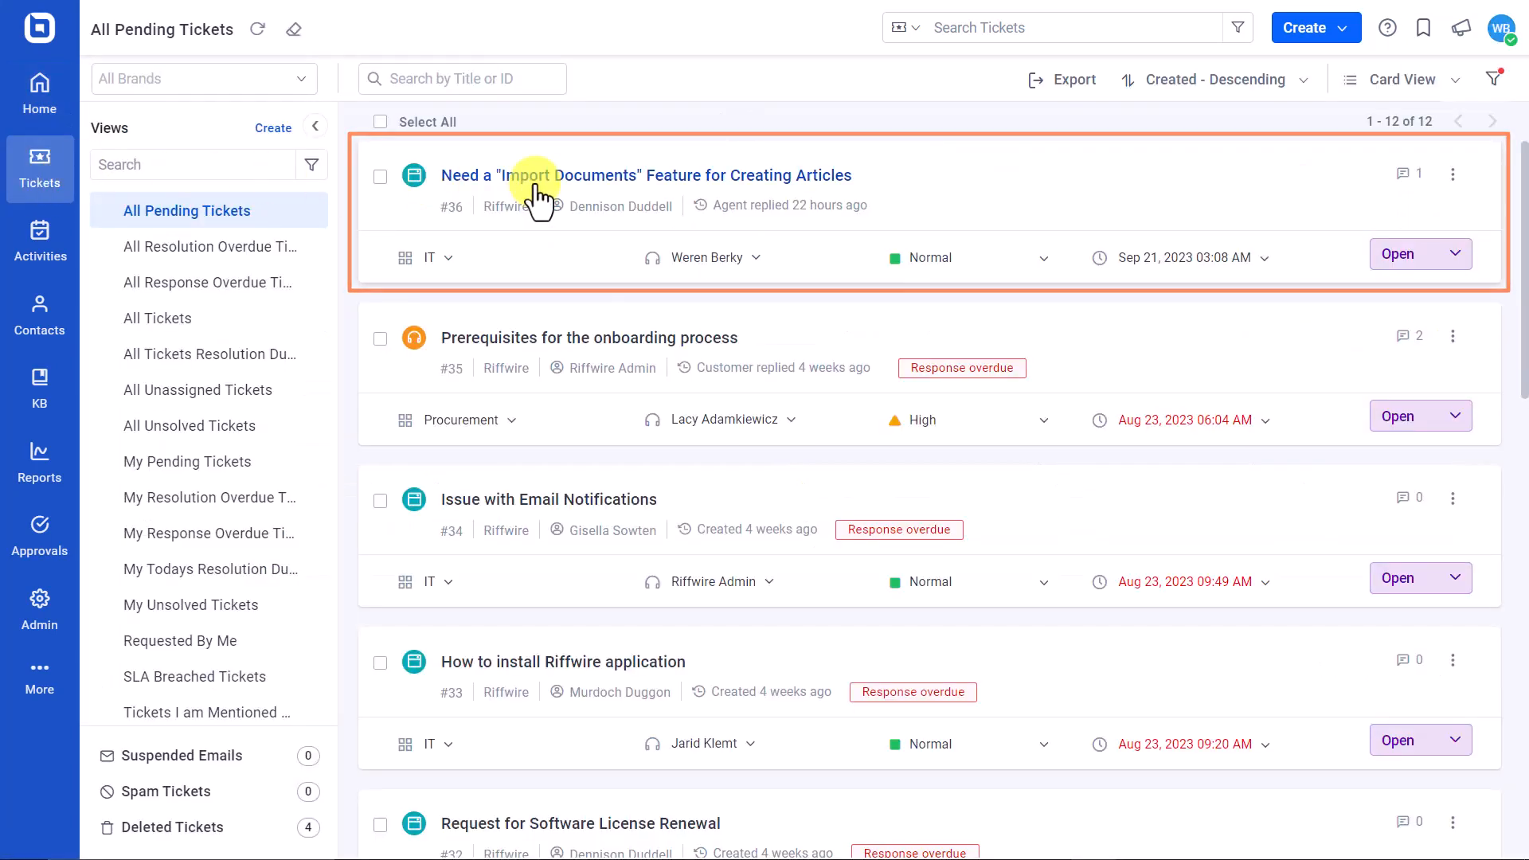
click(542, 227)
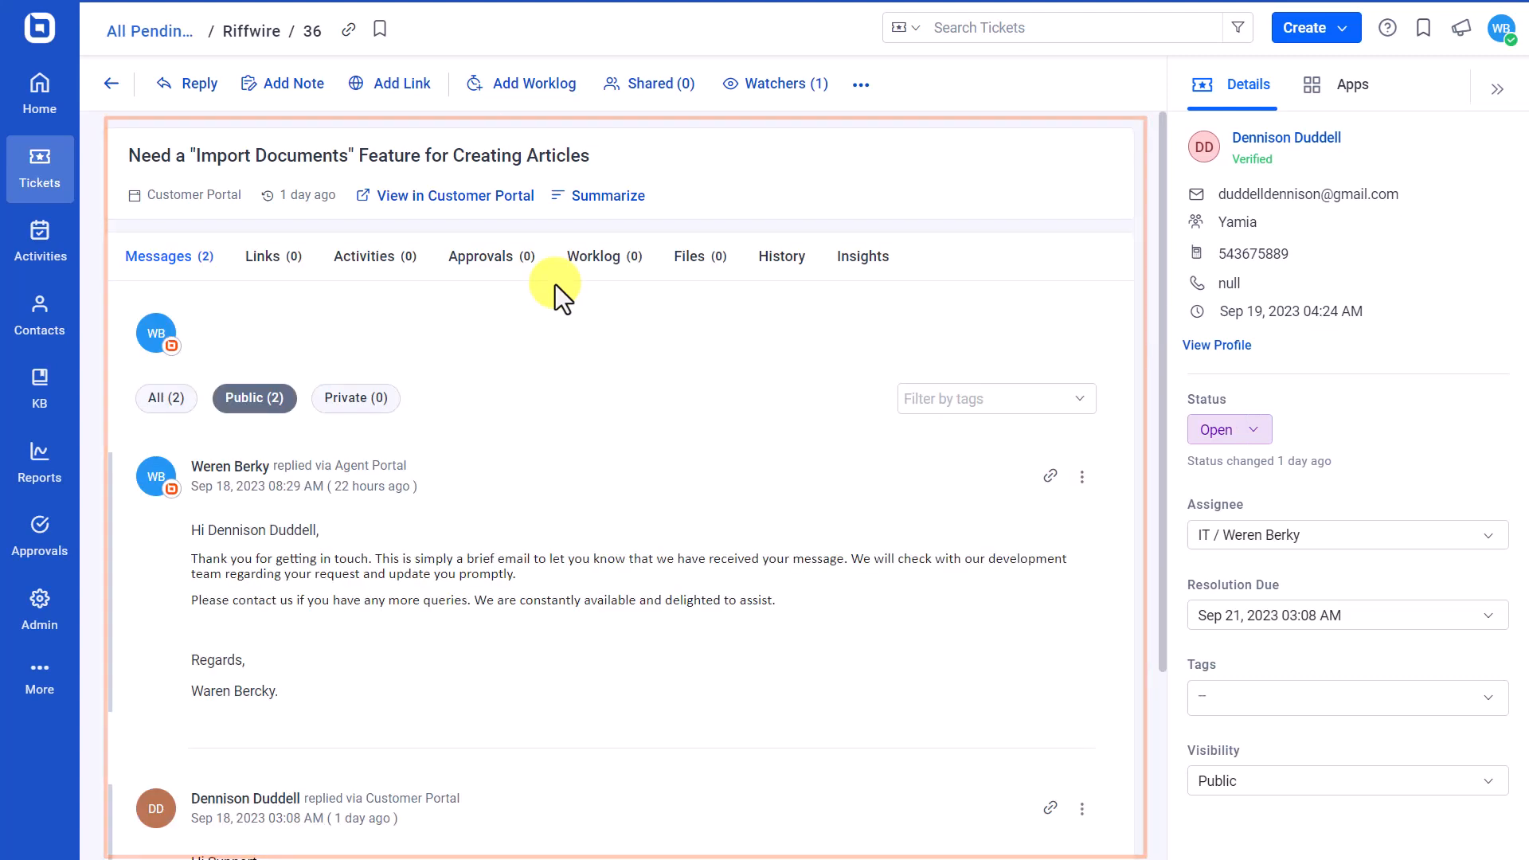
click(506, 267)
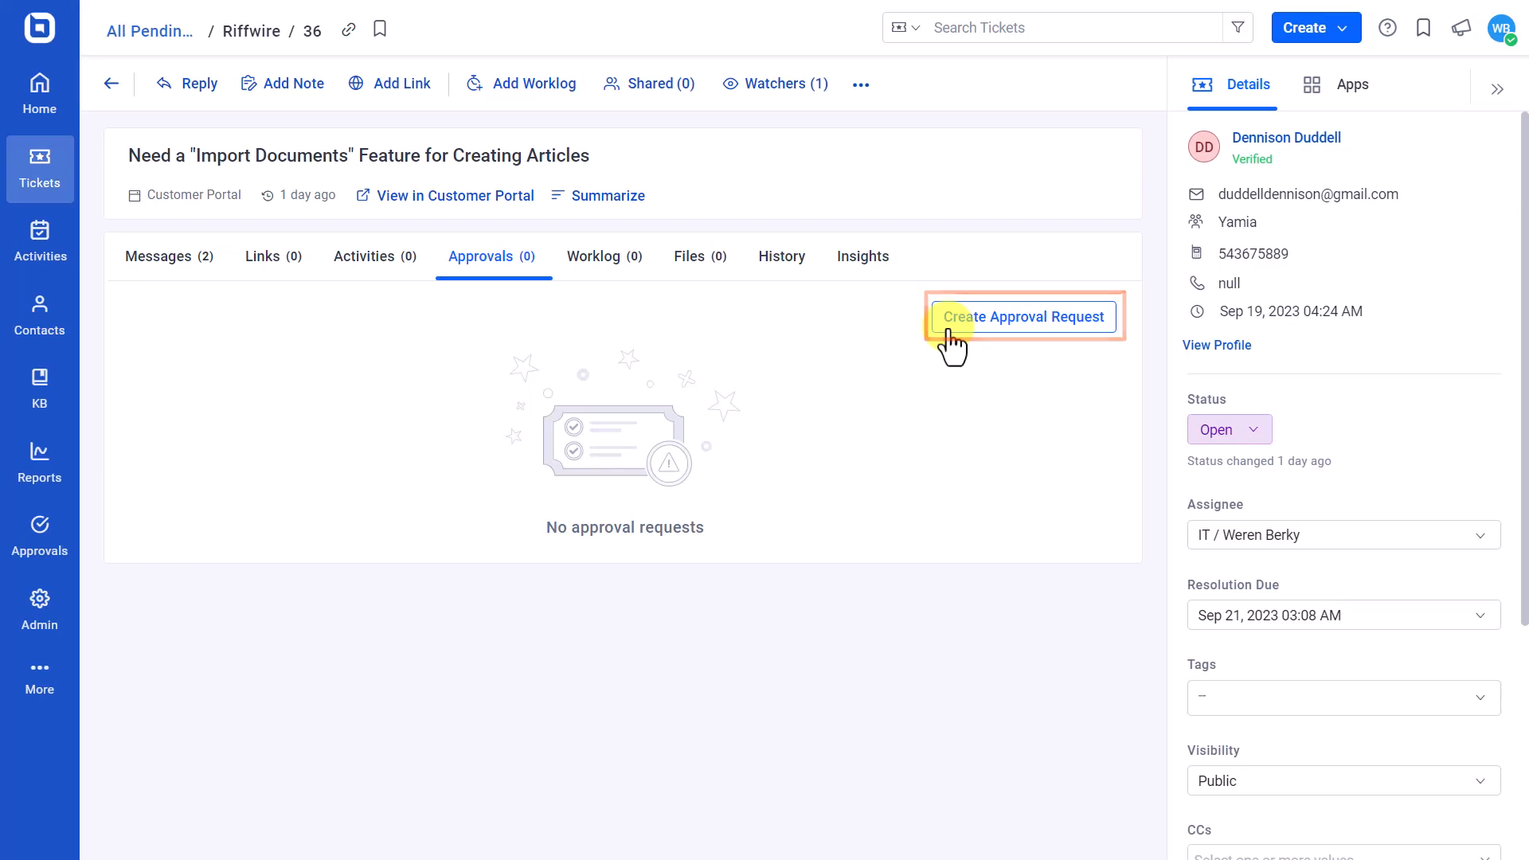
click(970, 342)
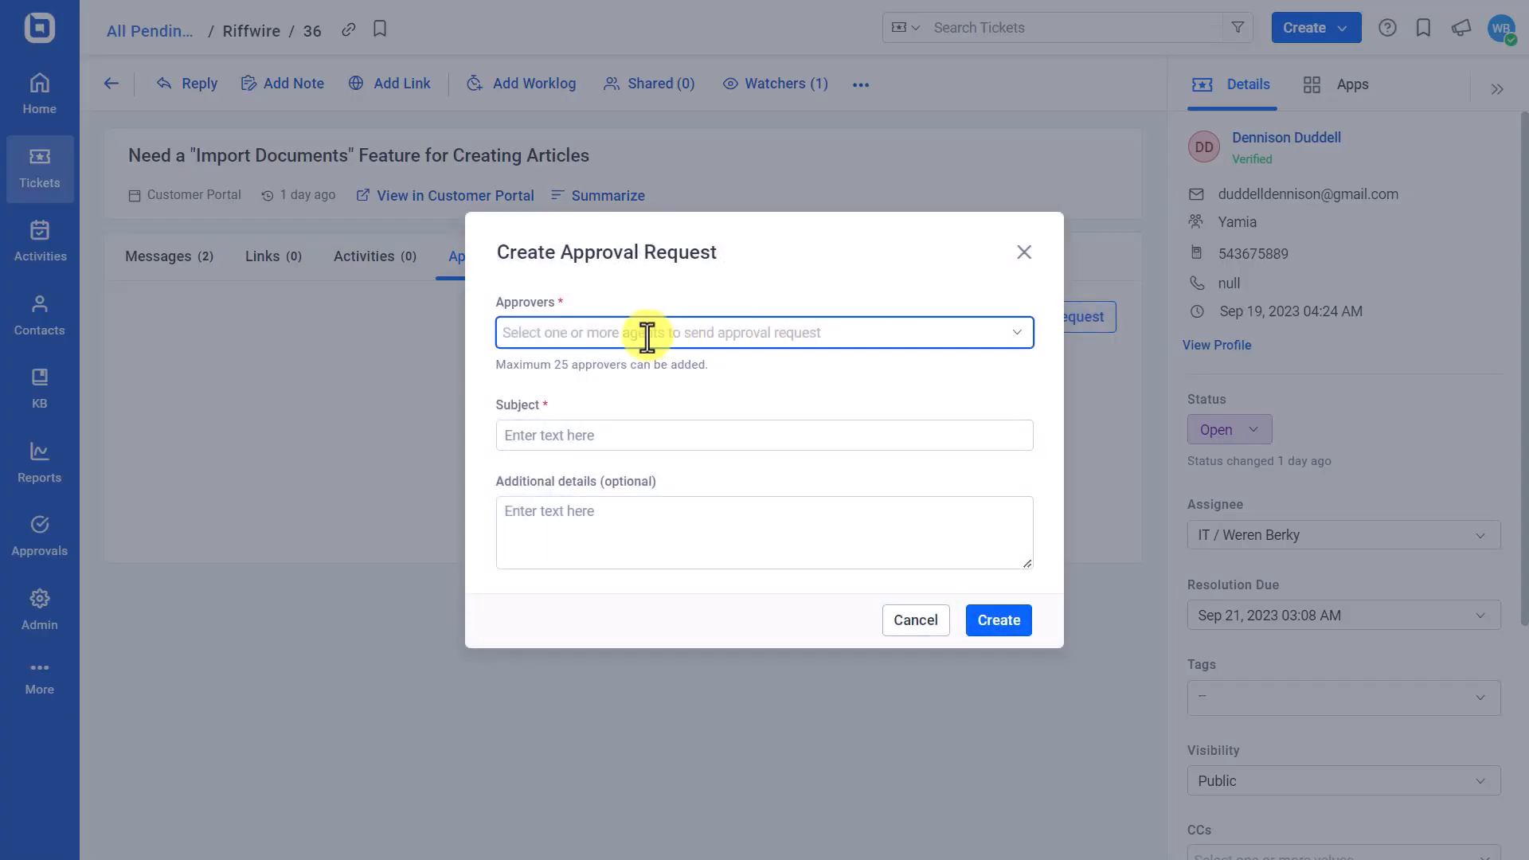
- Select three agents as approvers, including the Riffwire Admin account, and keep the approval preference at Everyone
click(647, 337)
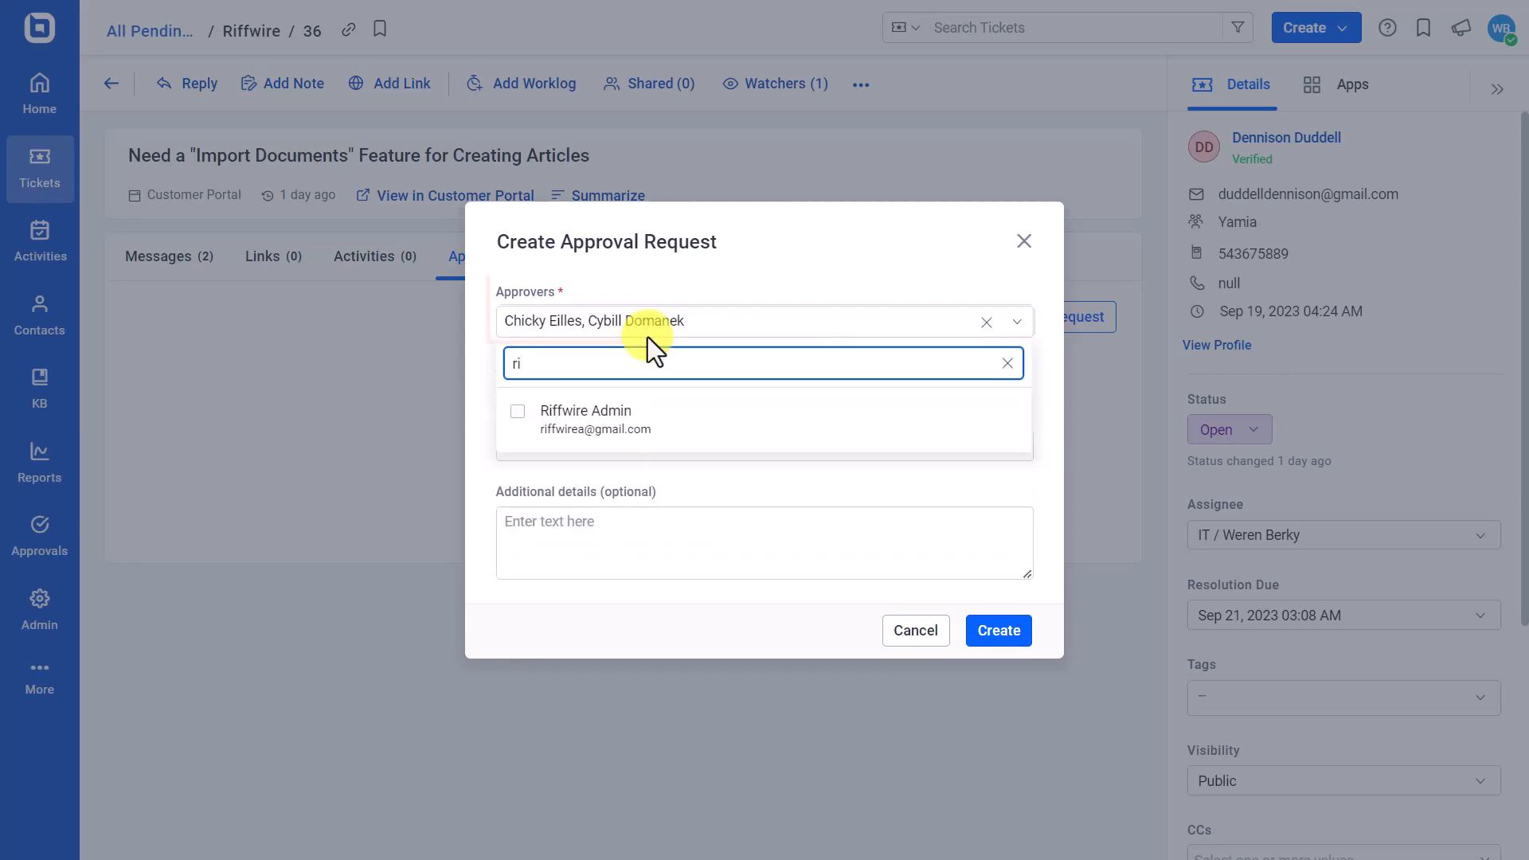
click(614, 419)
click(784, 328)
click(588, 438)
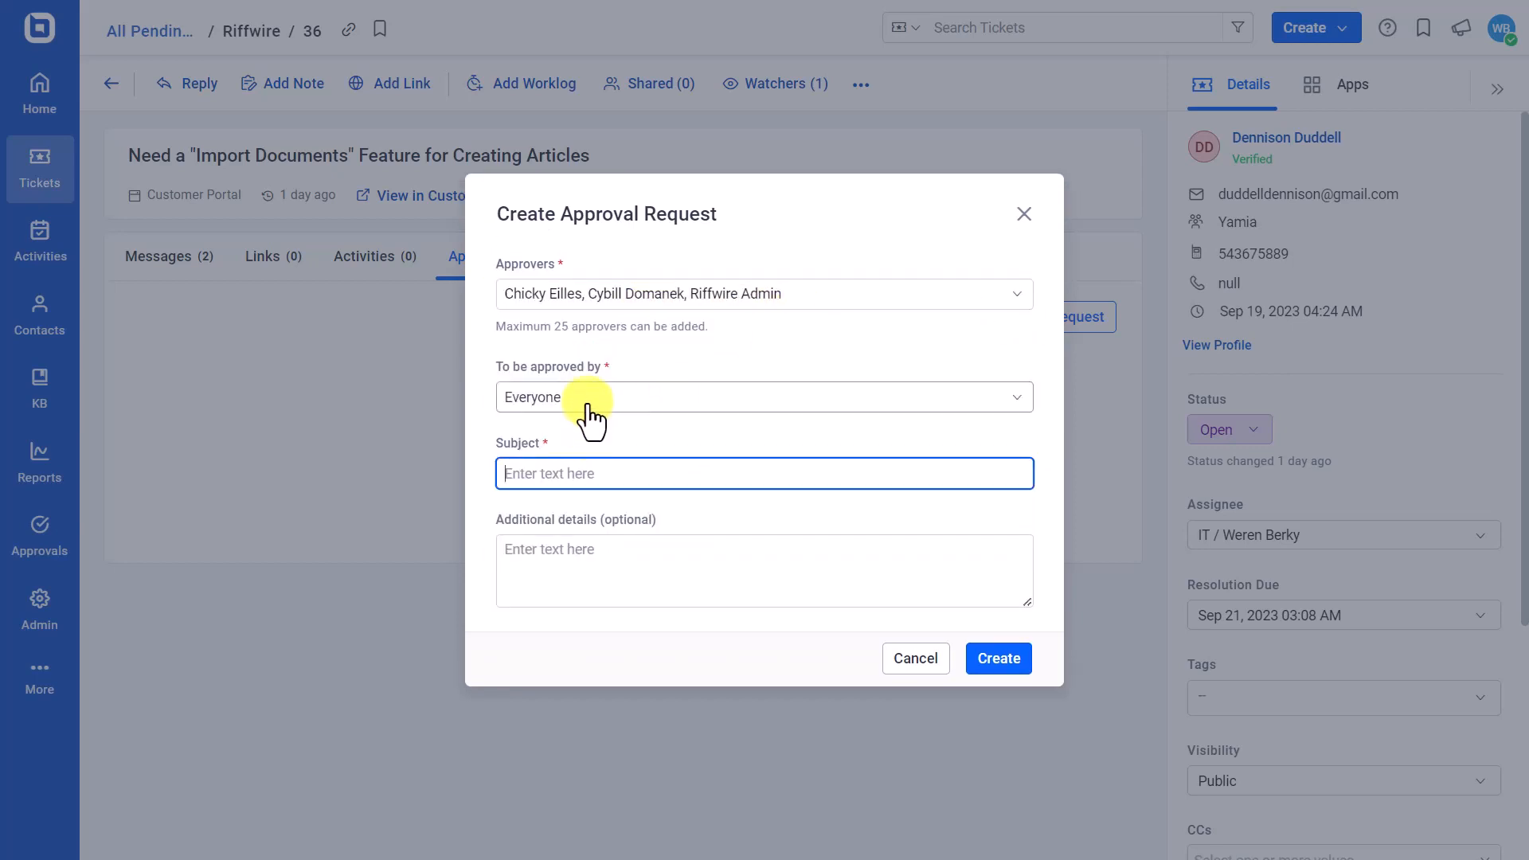
click(587, 400)
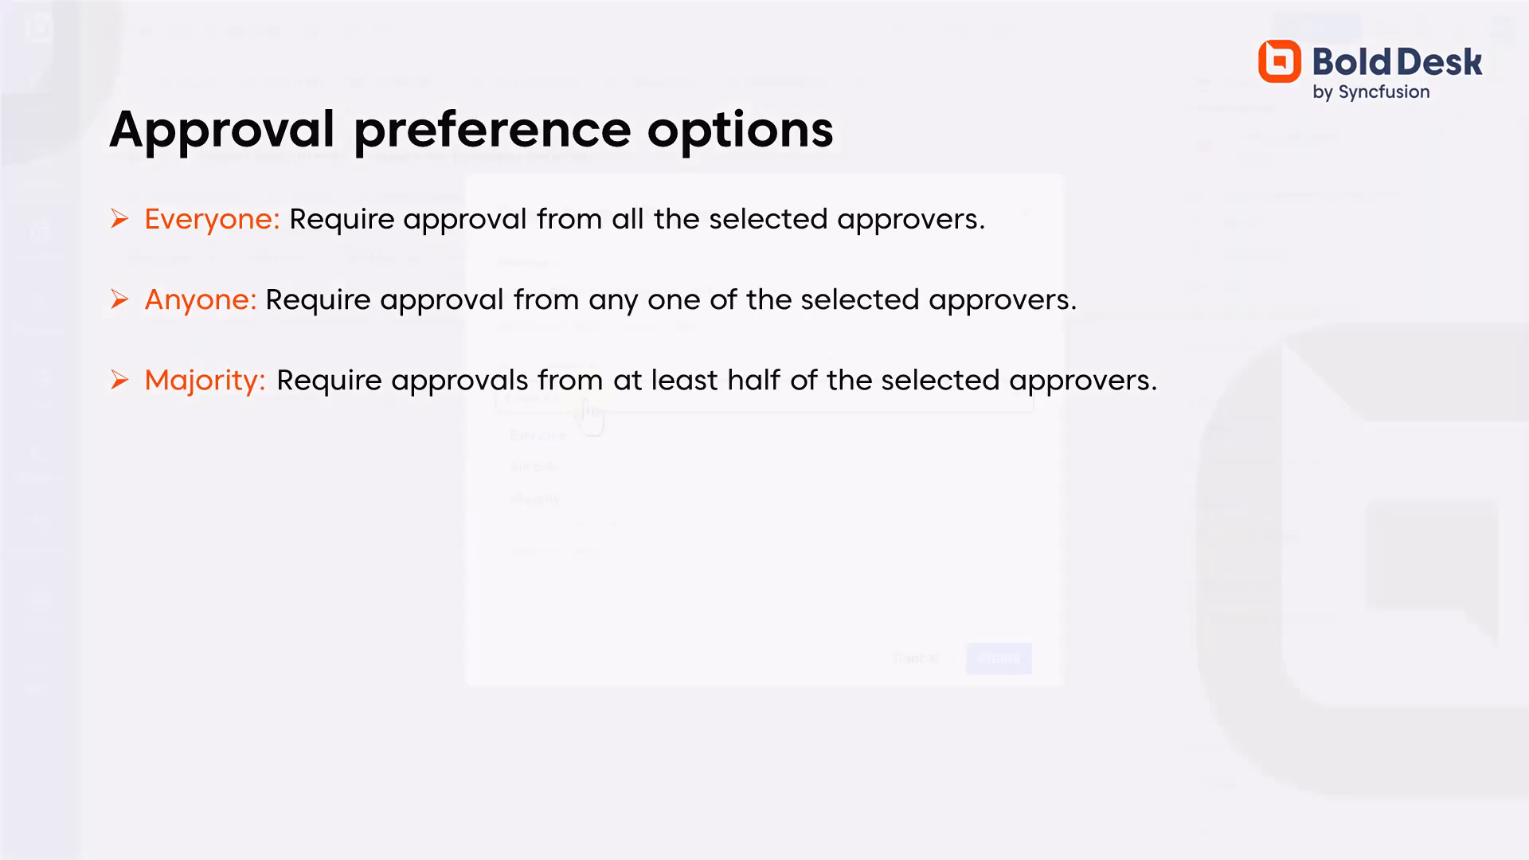
click(586, 402)
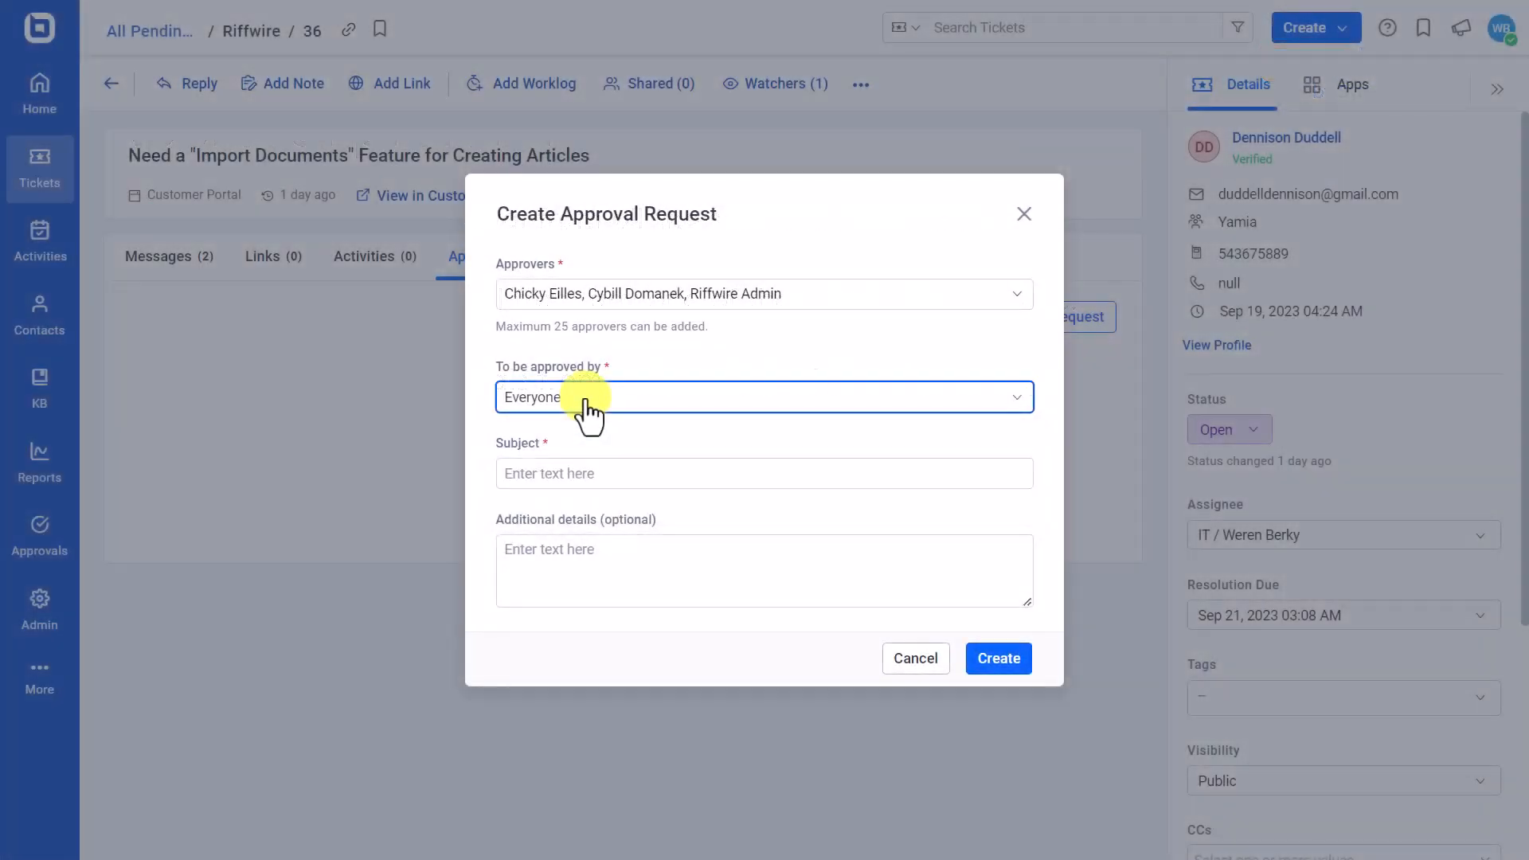
- Submit the request titled "Feature Development Approval" with details "Please review and accept the request to develop a feature that allows users to import documents during article creation."
click(557, 475)
text(Feature Development Approval)
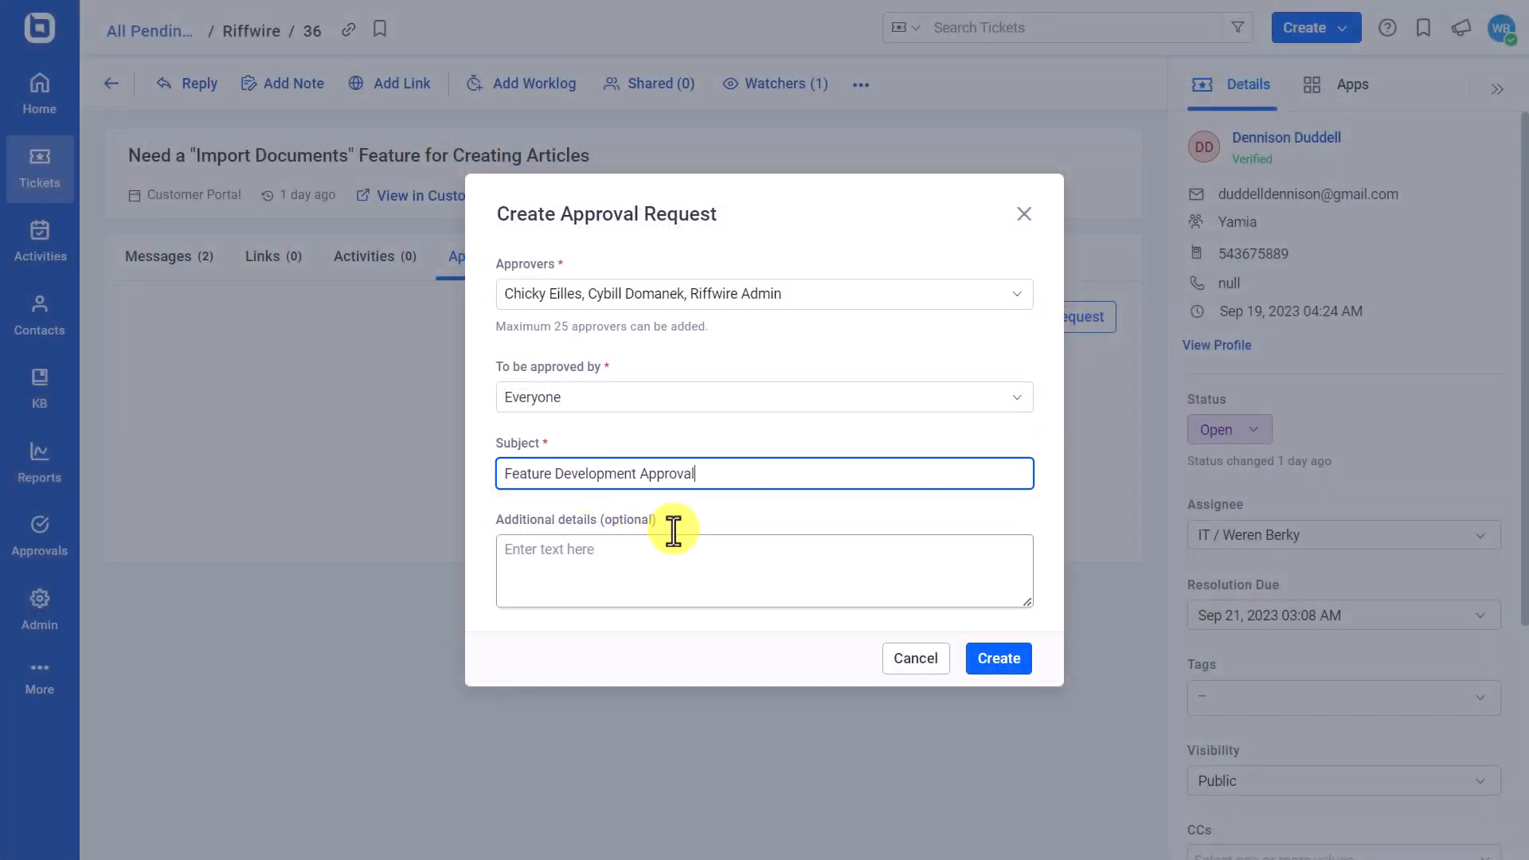
click(599, 584)
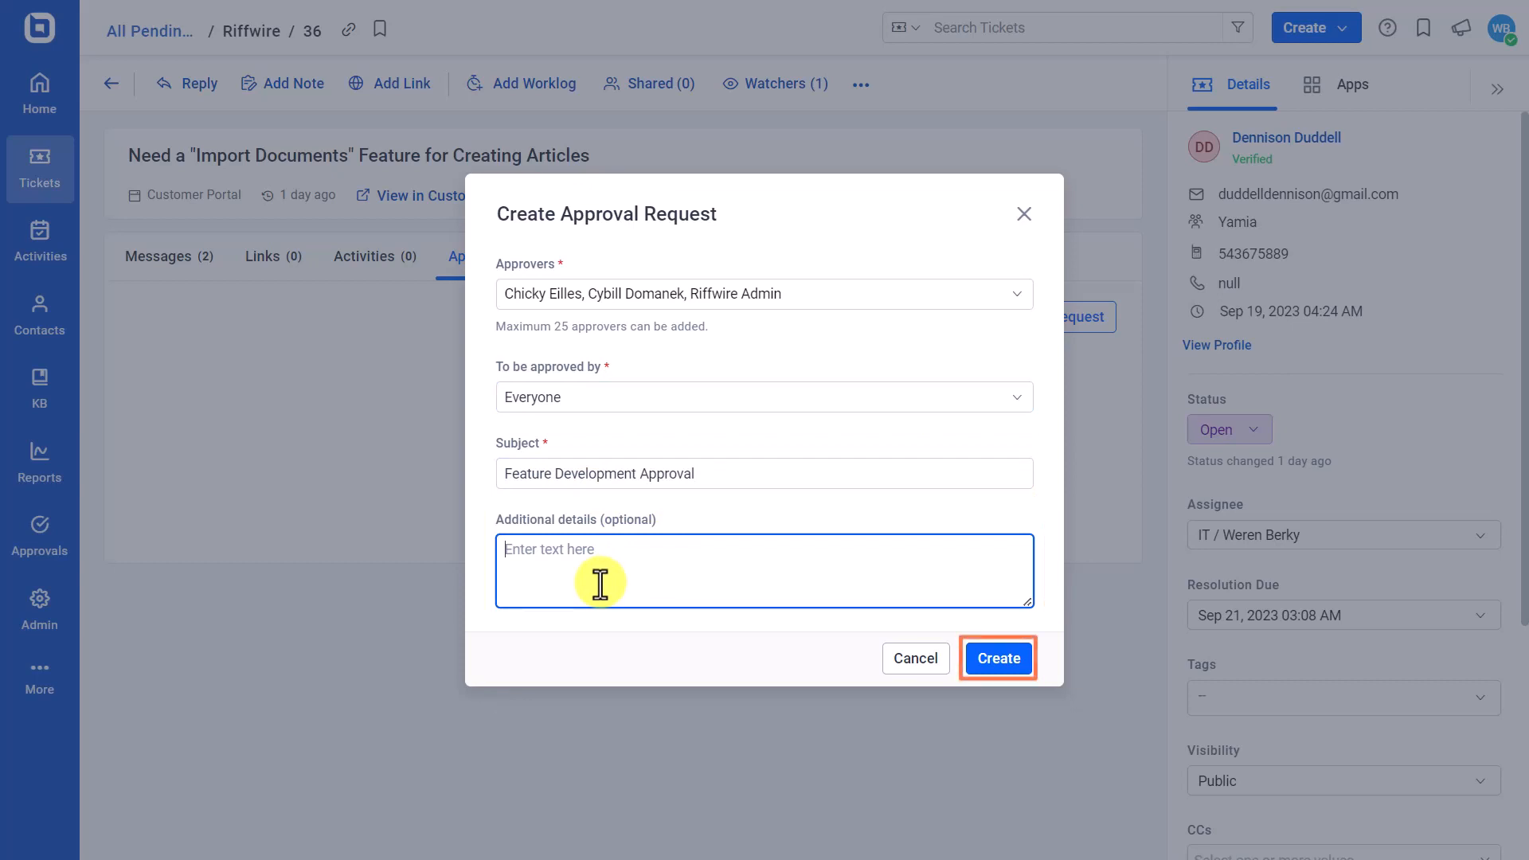
text(Please review and accept the request to develop a feature that allows users to import documents during article creation.)
click(1008, 641)
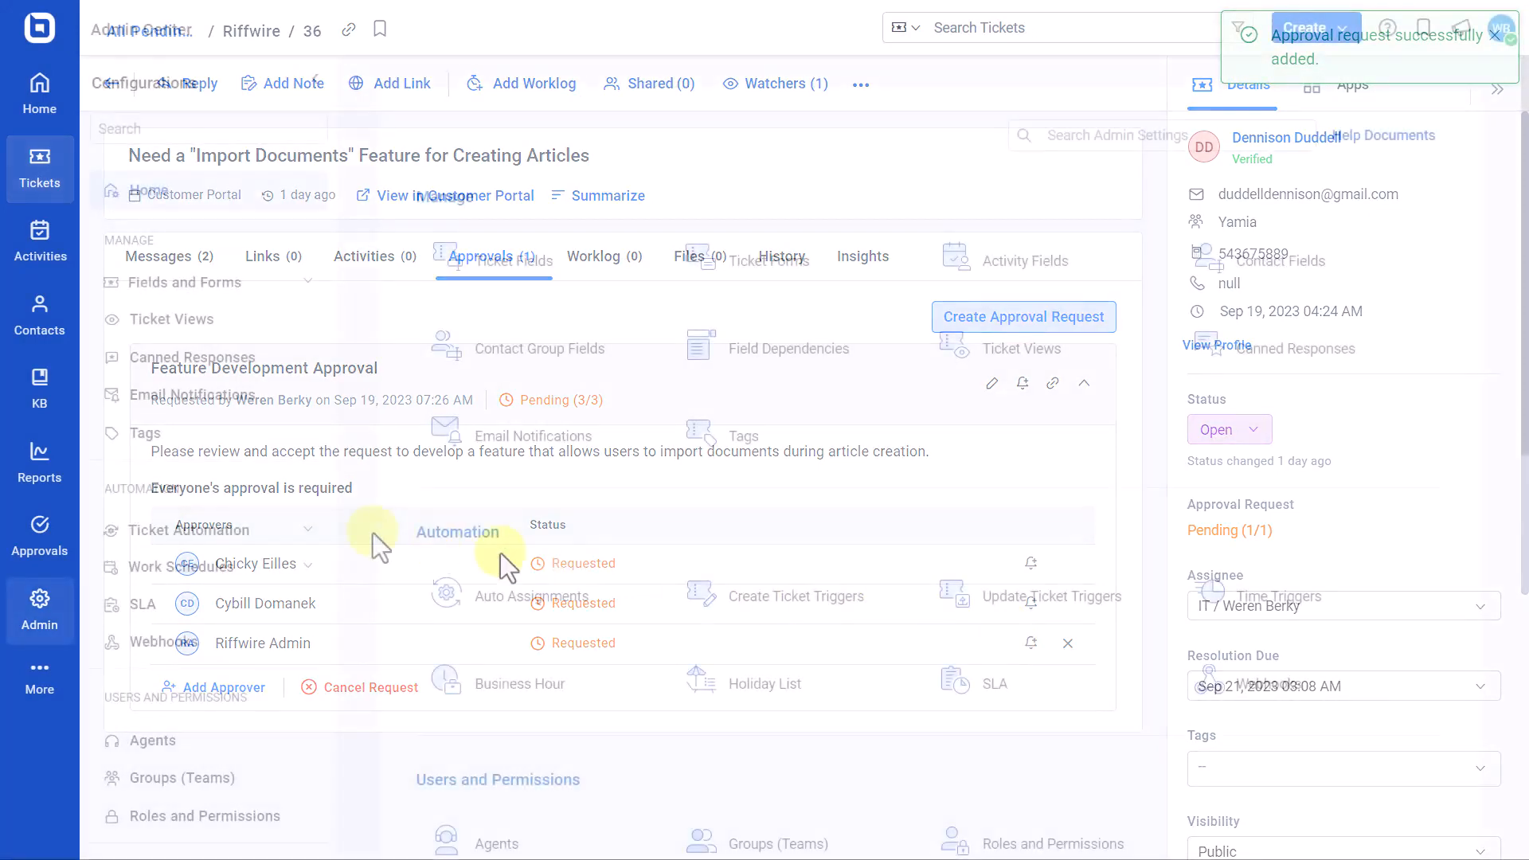
- Start a new create-ticket trigger rule in the admin ticket automation settings and name it "Add Approval Request"
scroll(373, 533, down, 4)
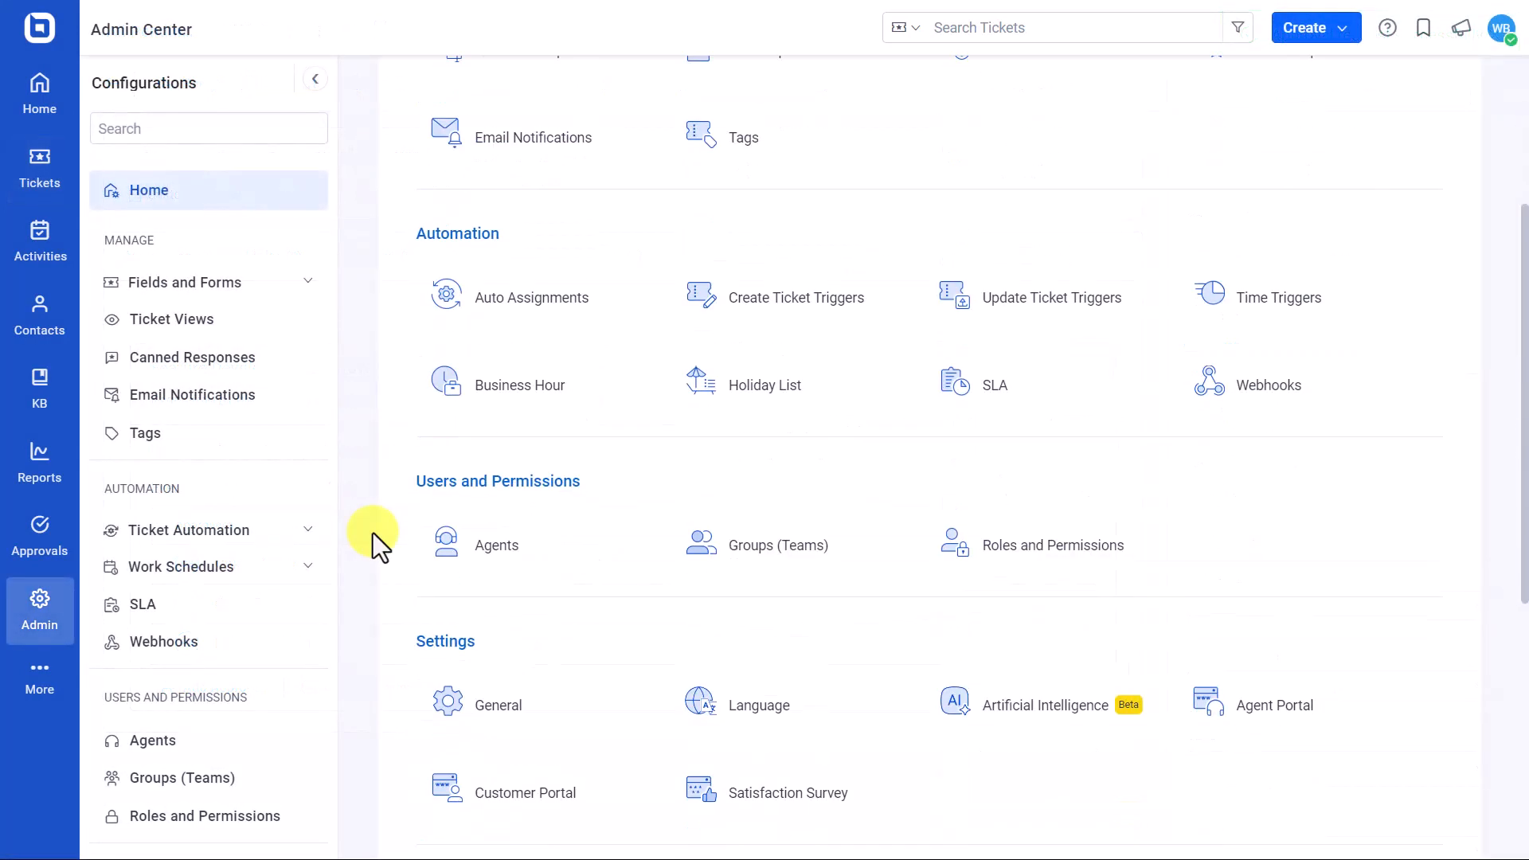
click(300, 532)
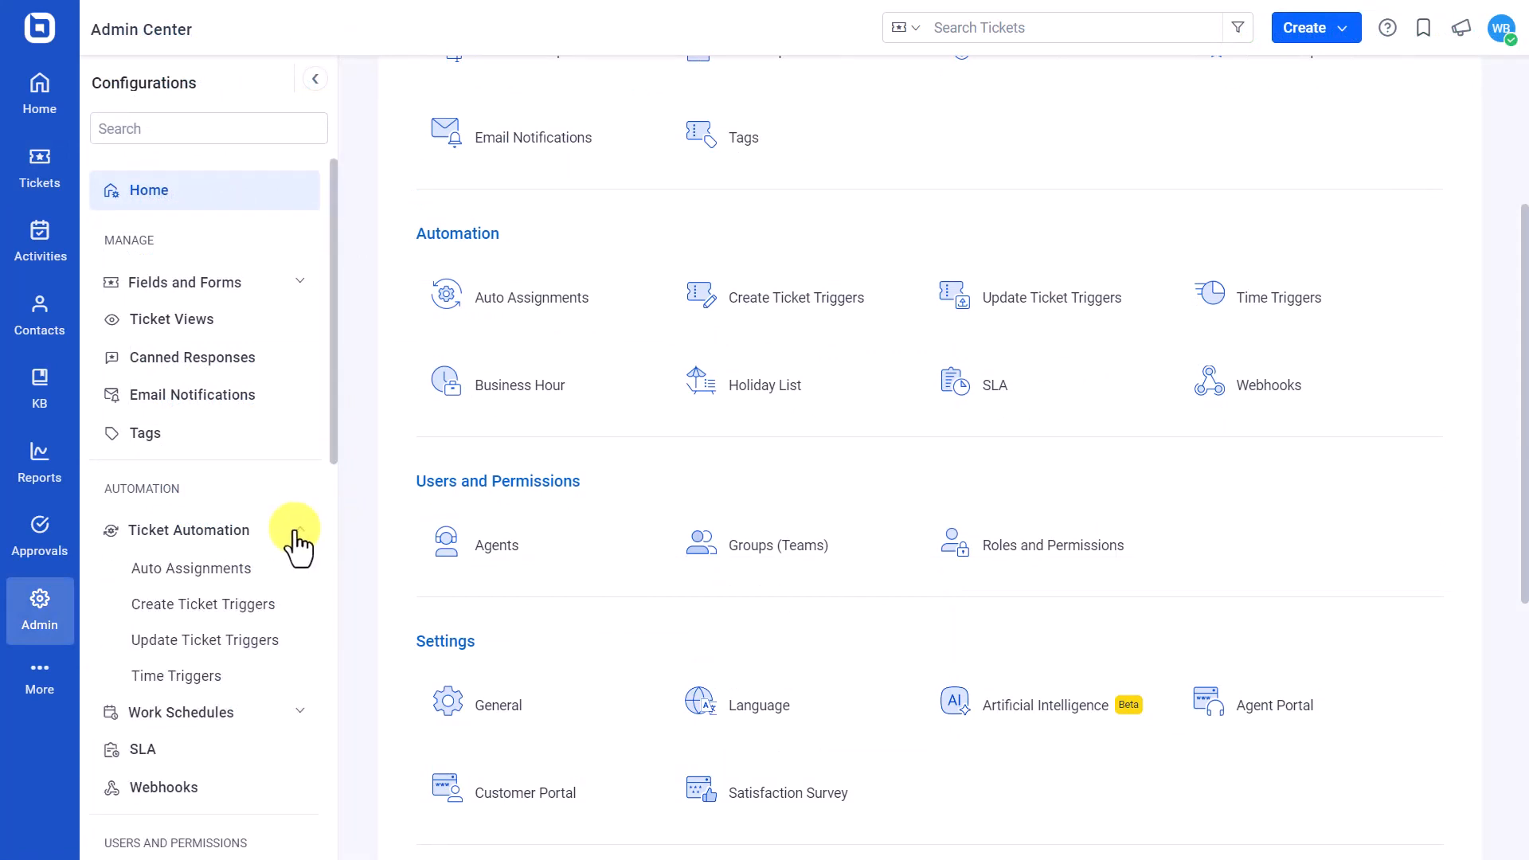
click(247, 605)
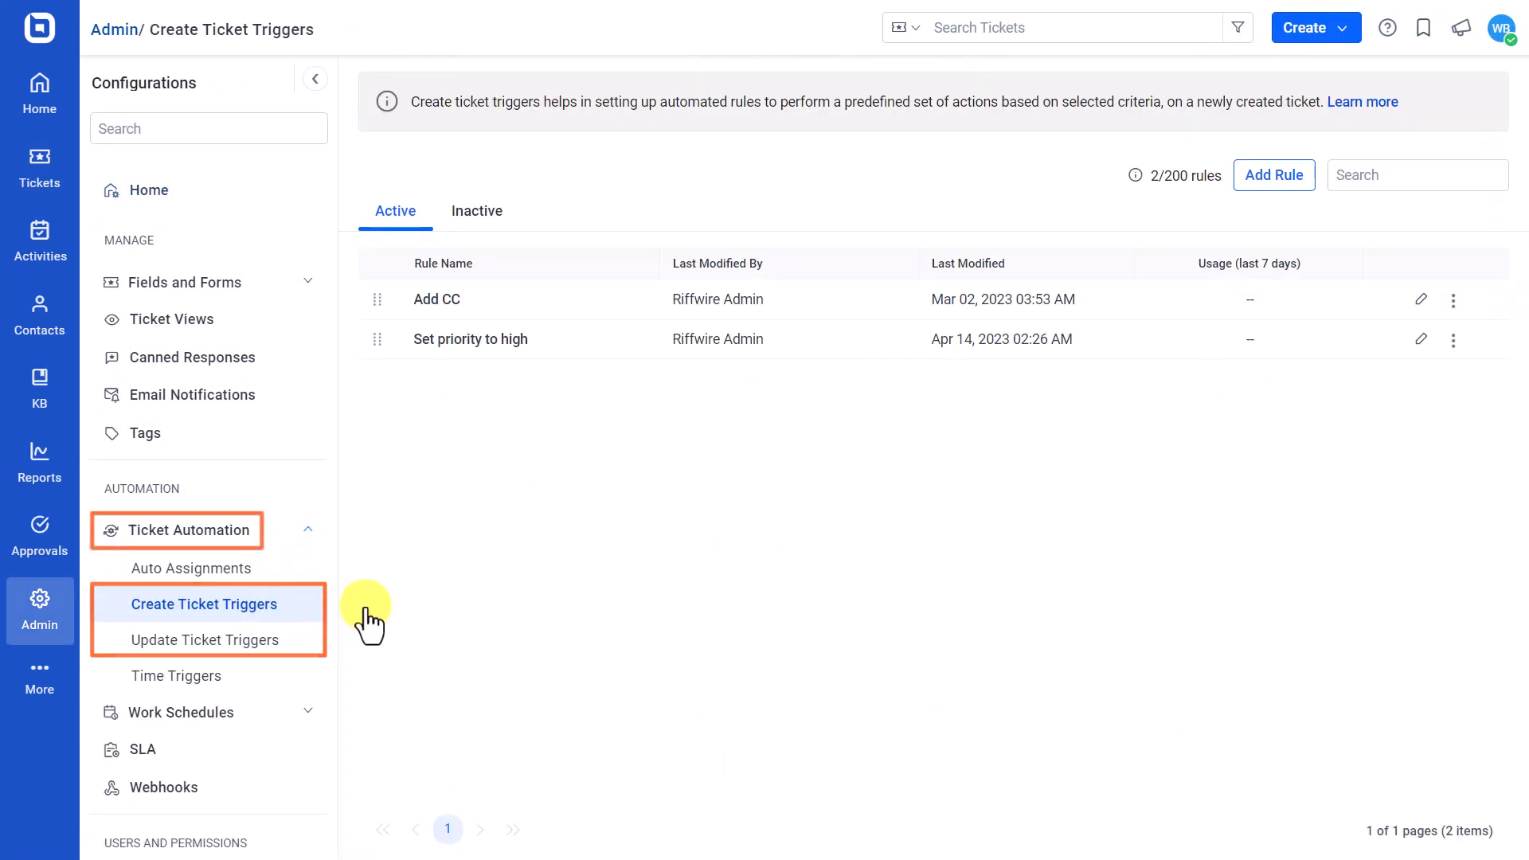
click(1274, 175)
click(666, 181)
text(Add Approval Request)
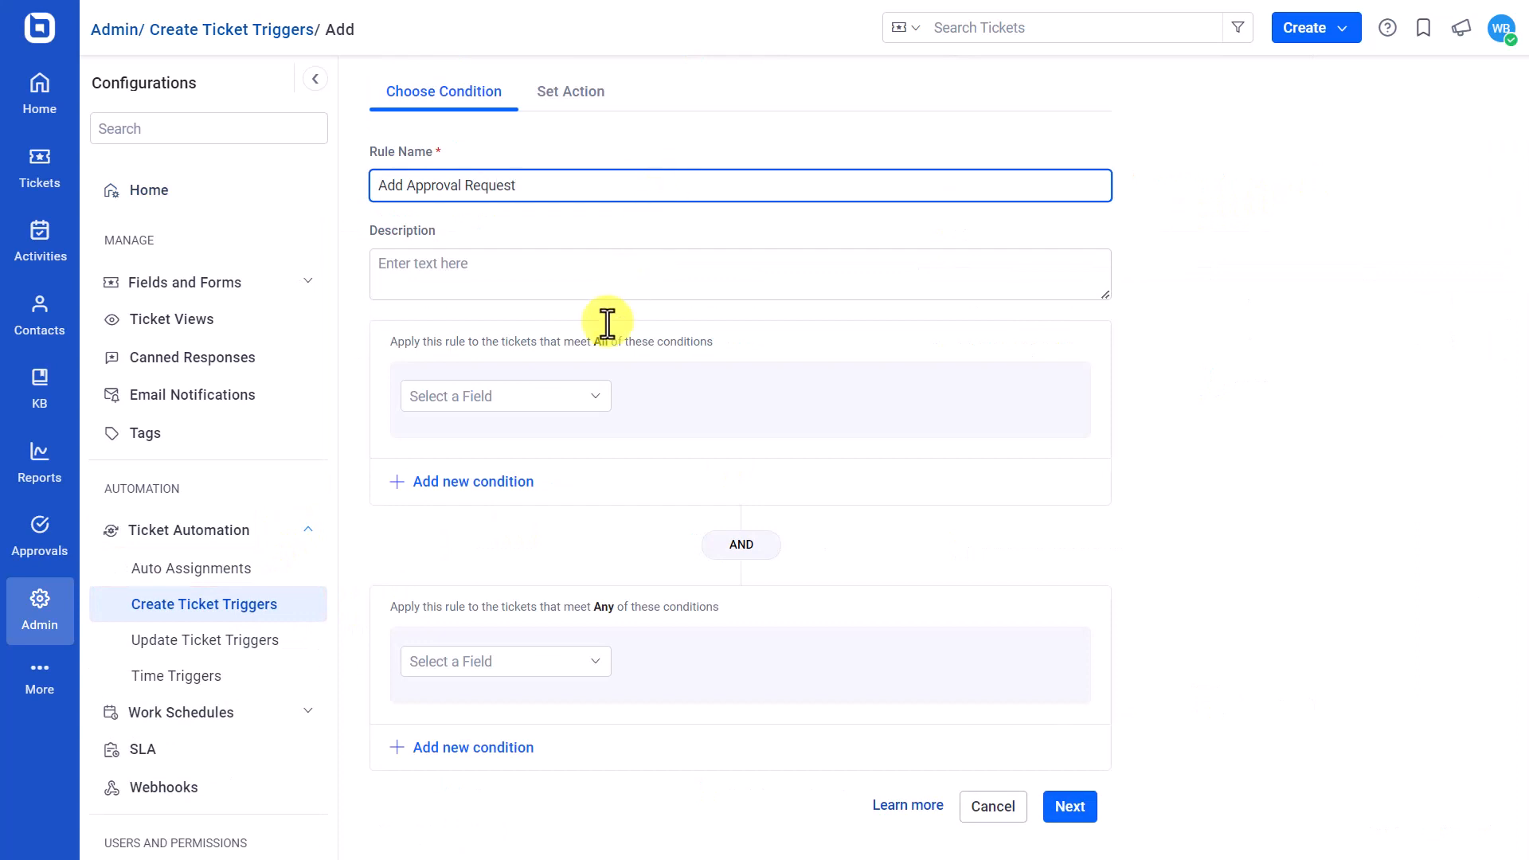
- Require all matching tickets to have Category Is IT and Type Is Feature Request, and proceed to the rule's actions
click(526, 396)
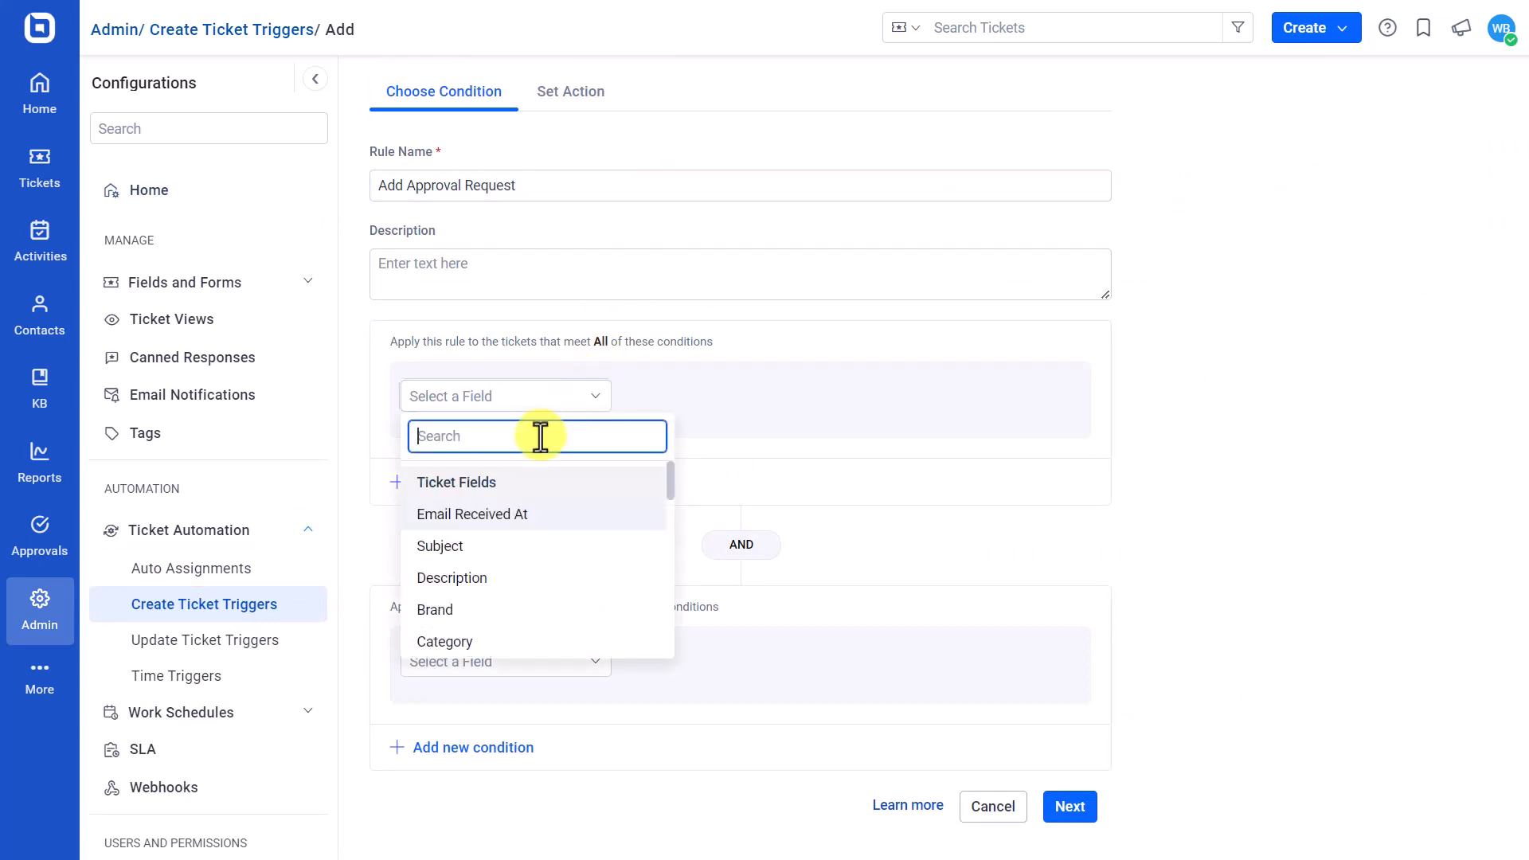
click(536, 642)
click(550, 463)
click(502, 579)
click(486, 548)
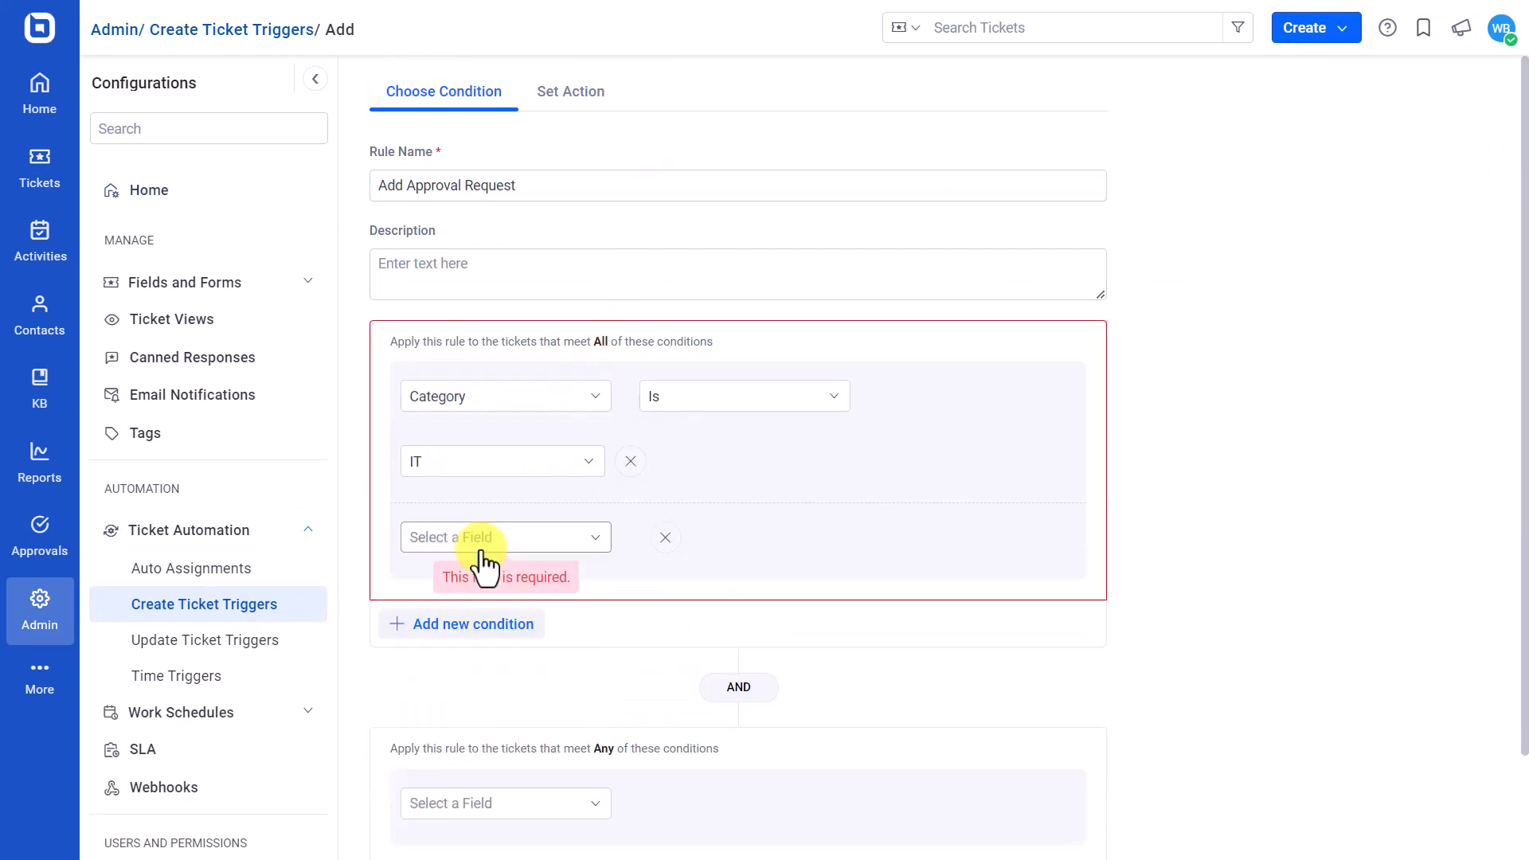
click(490, 538)
text(ty)
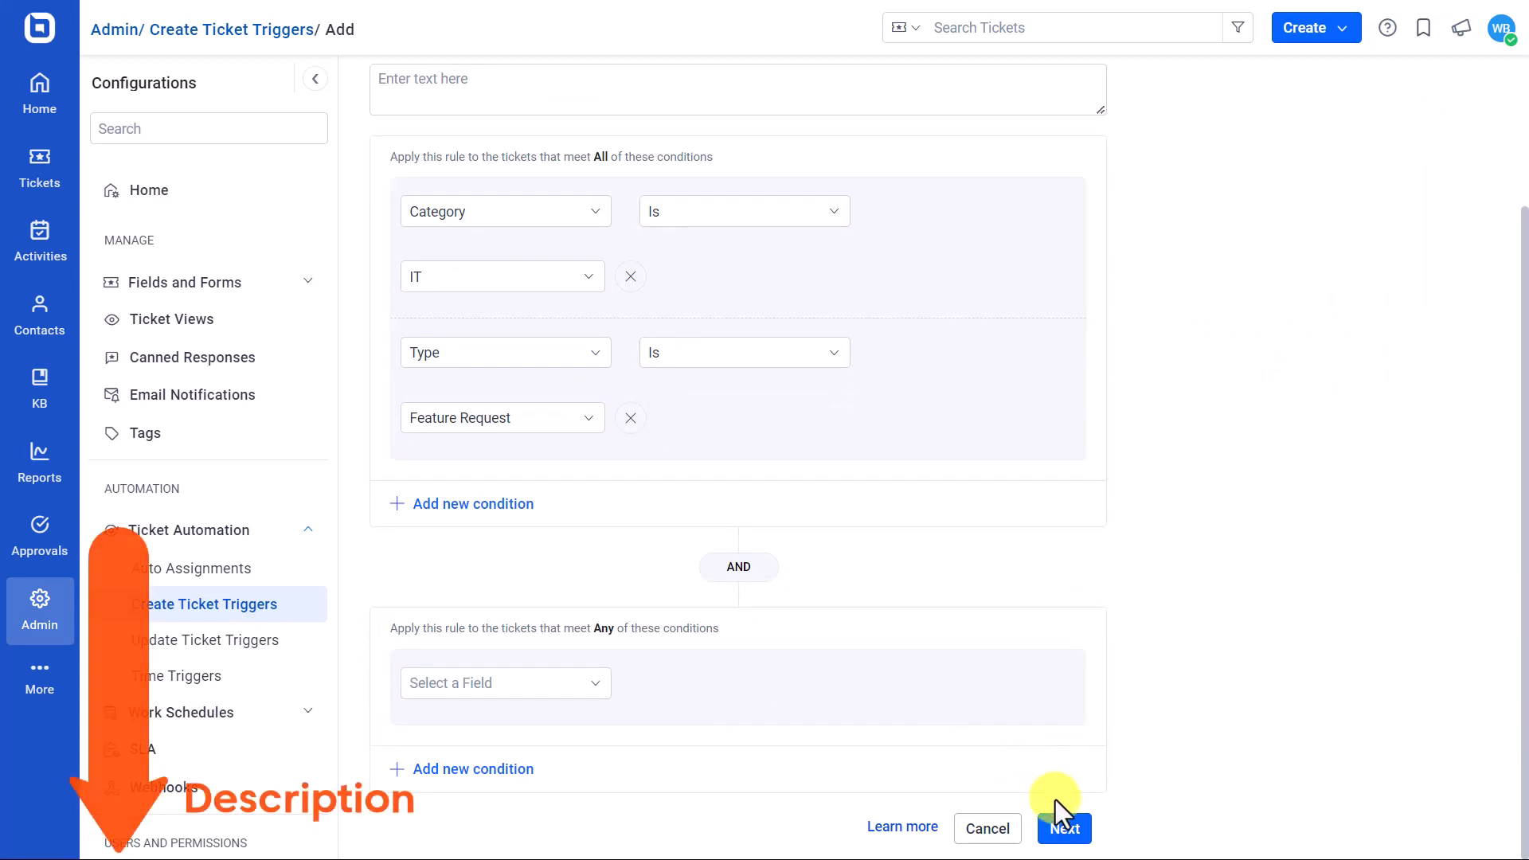
click(1068, 825)
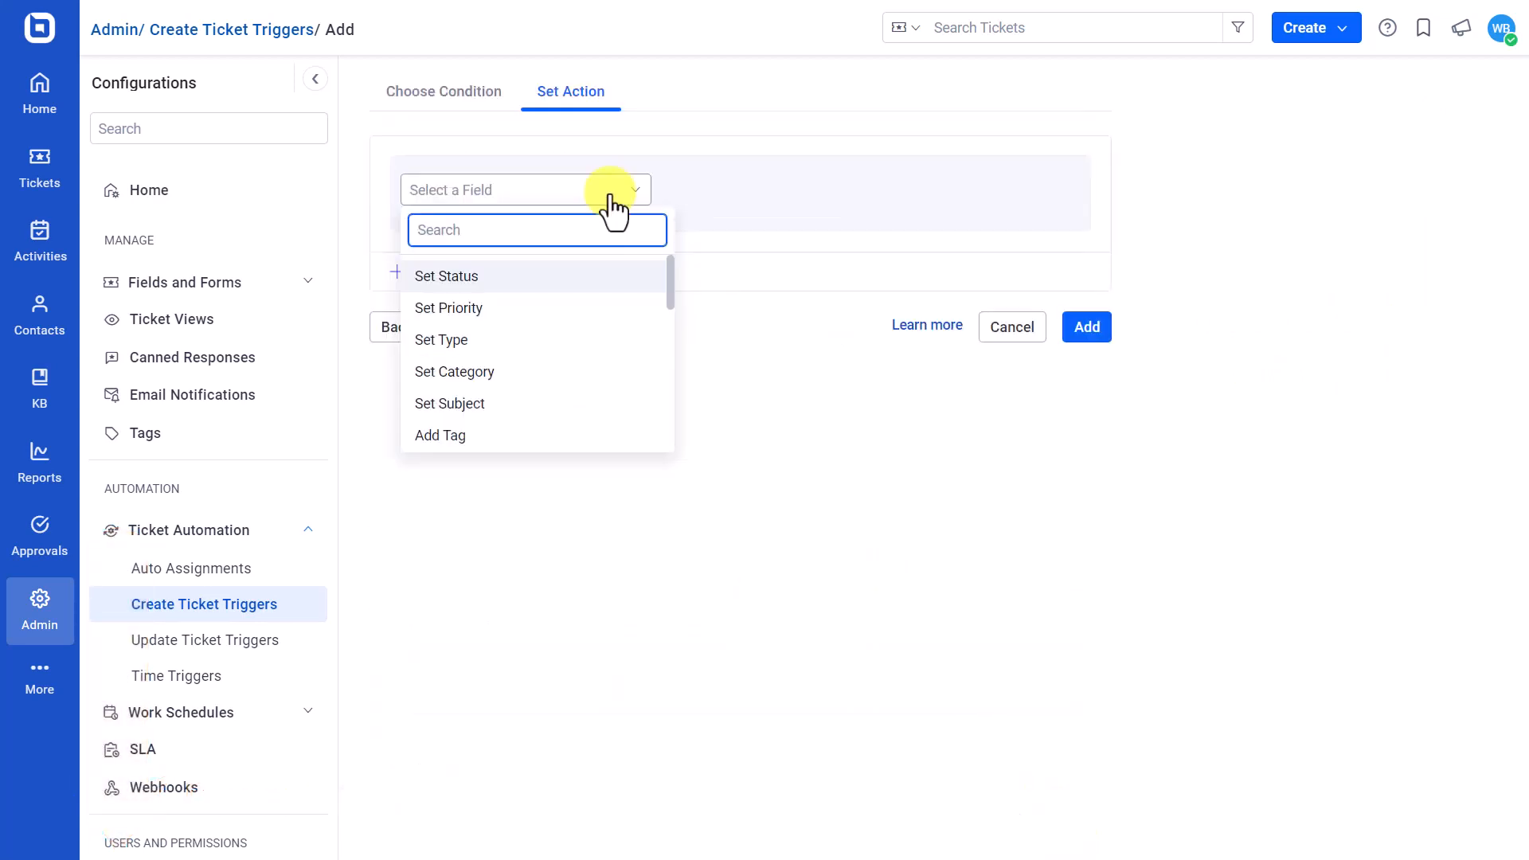
- Set the rule's action to Add Approval Request and choose two agents as its approvers
text(add)
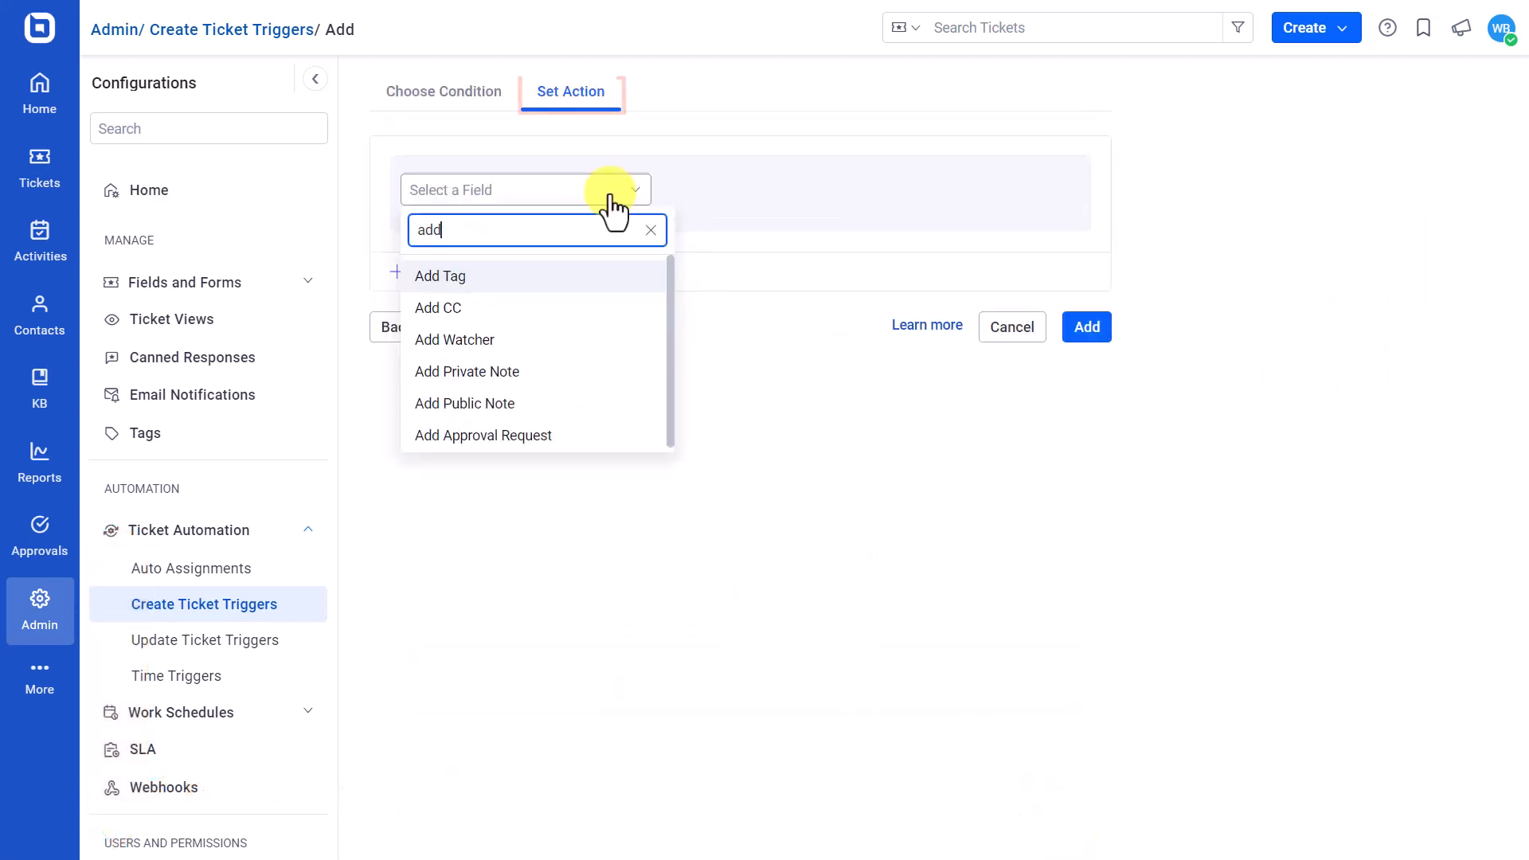
click(558, 435)
click(594, 264)
scroll(510, 438, down, 2)
scroll(507, 427, down, 1)
click(505, 357)
click(505, 407)
click(717, 319)
- Set the action's approval preference to Anyone, enter the subject "Feature request approval", and save the rule
click(526, 373)
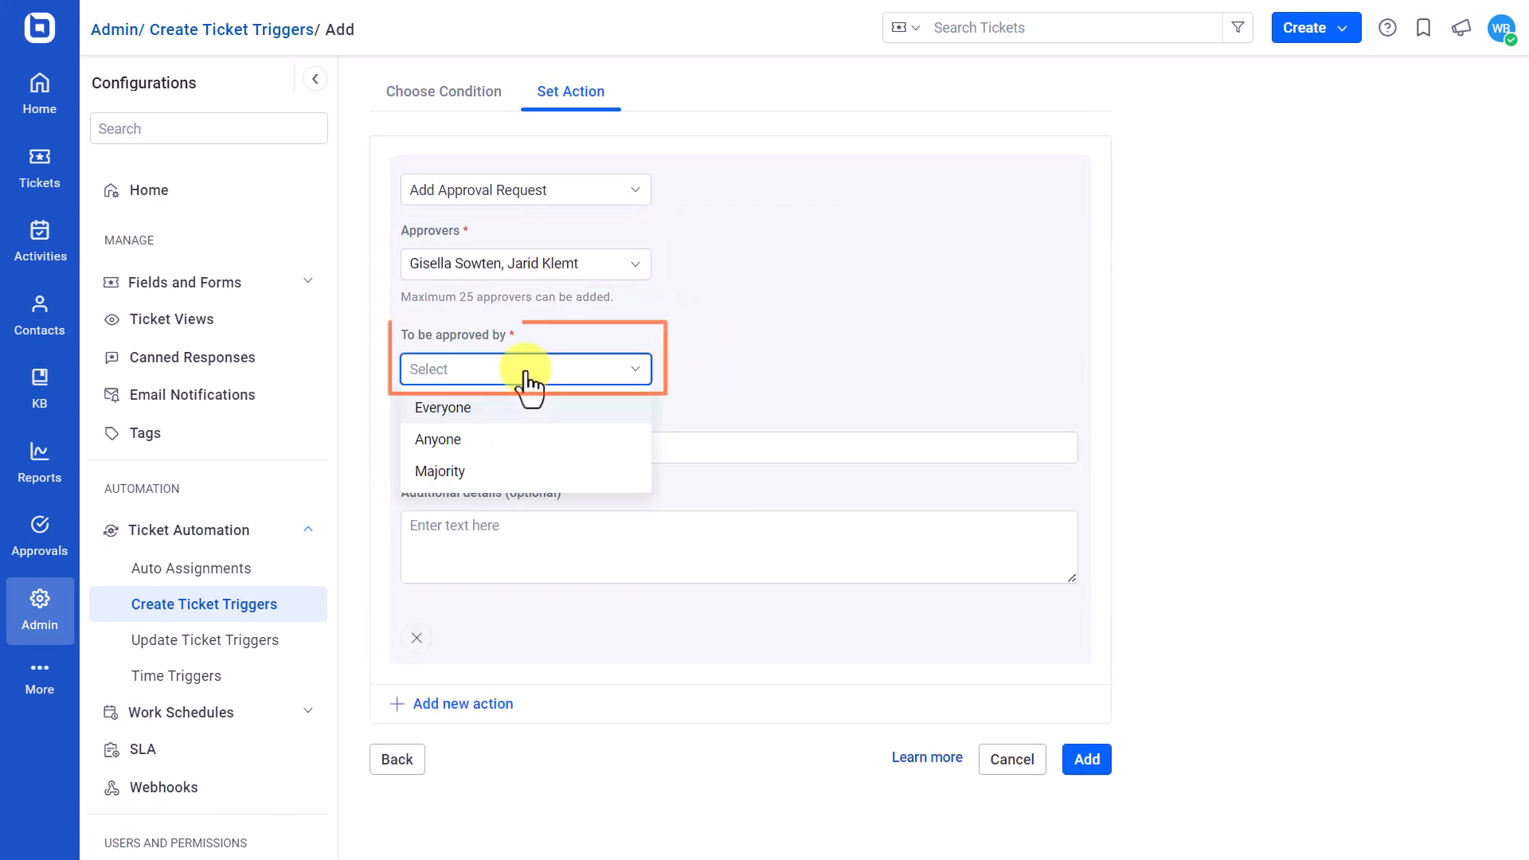
click(494, 439)
click(580, 451)
text(Feature request approval)
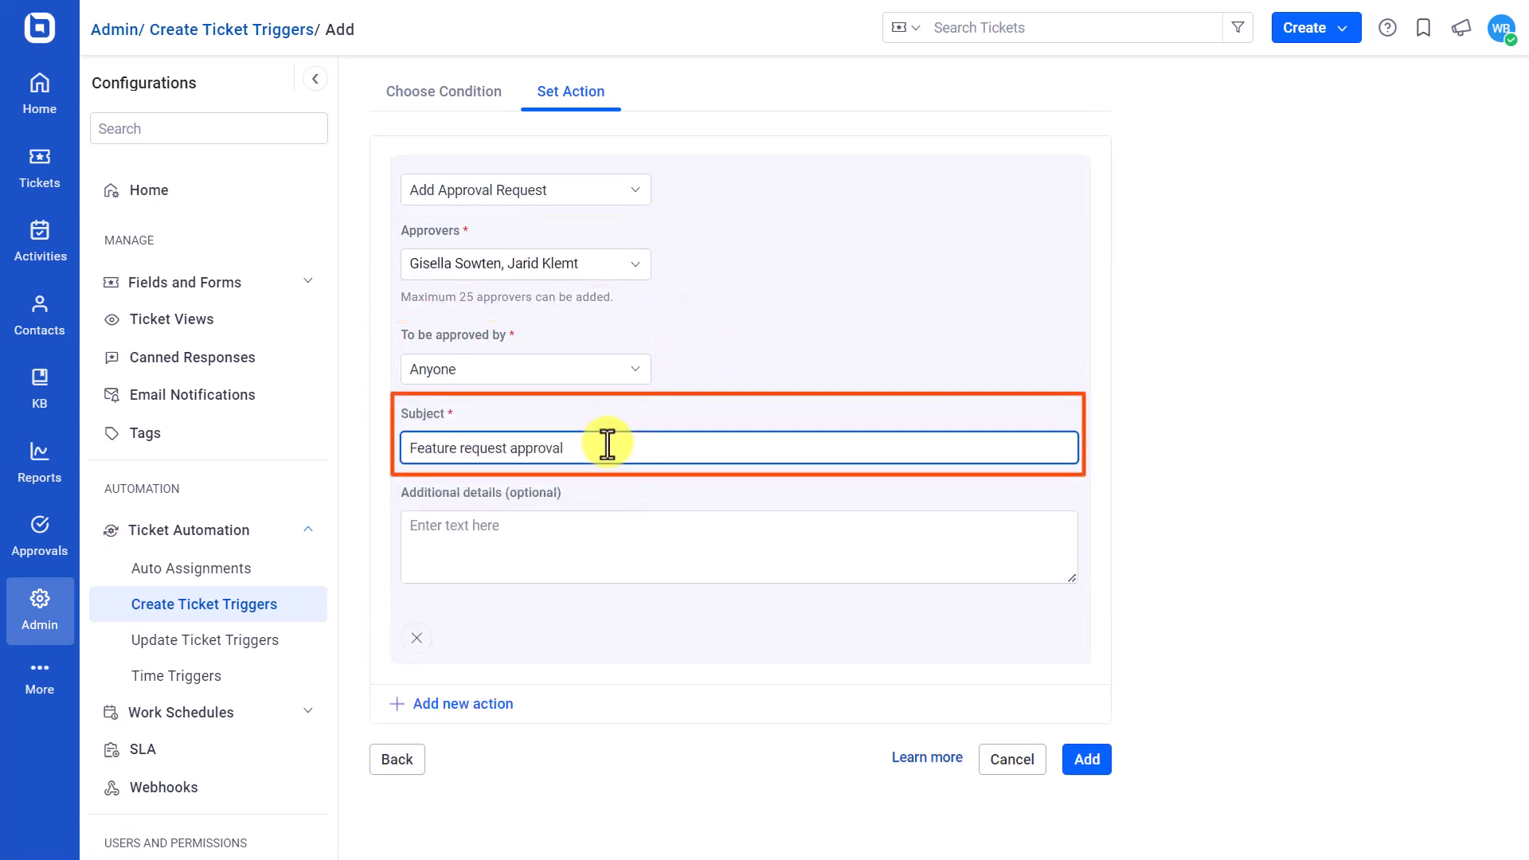
click(1087, 760)
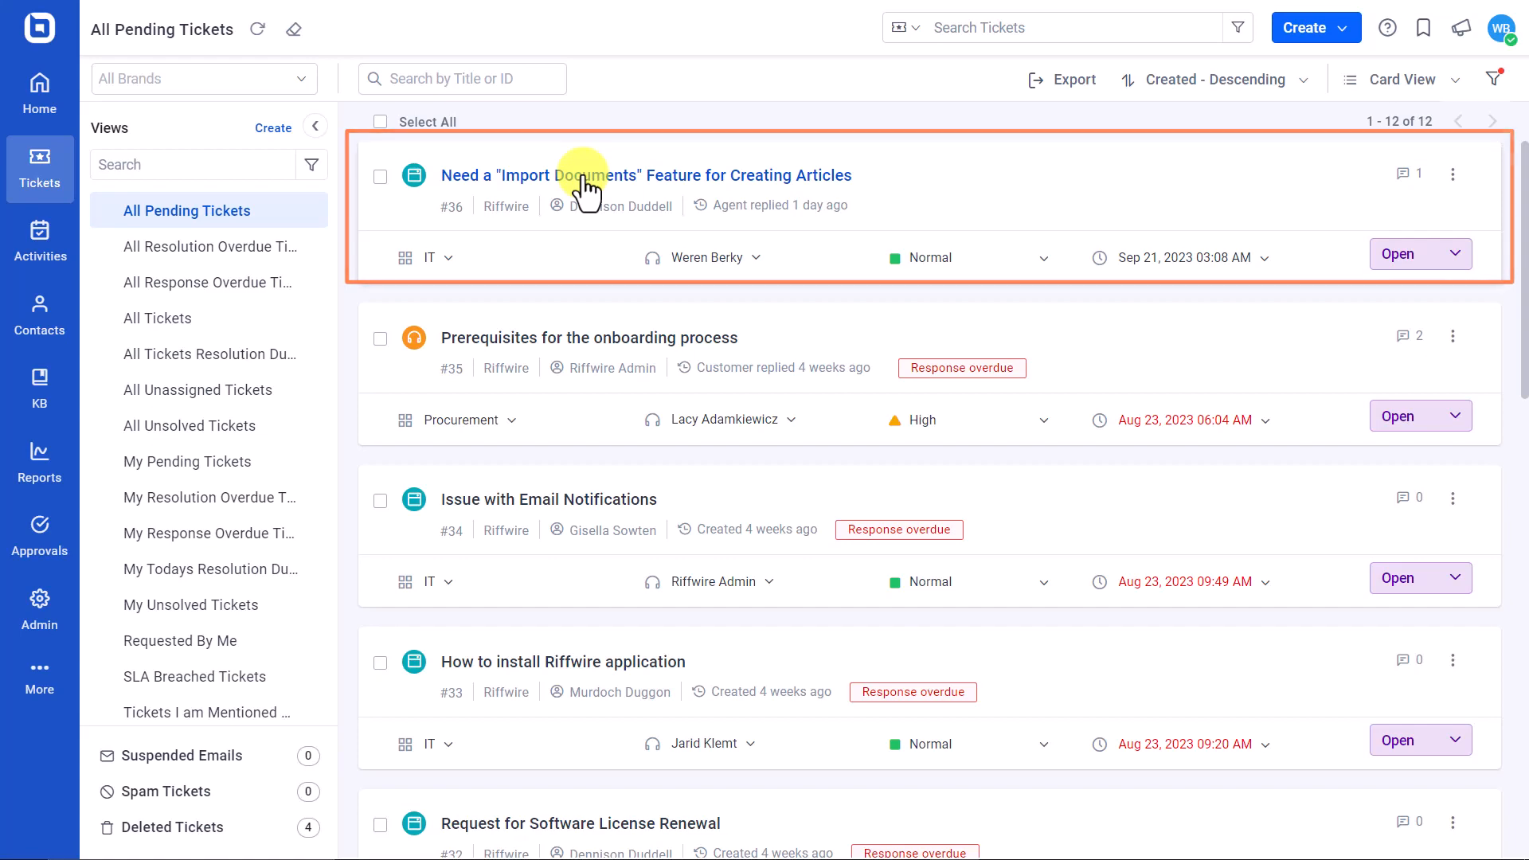
- In ticket 36's approvals, collapse and re-expand the Feature Development Approval request and copy its link
click(570, 206)
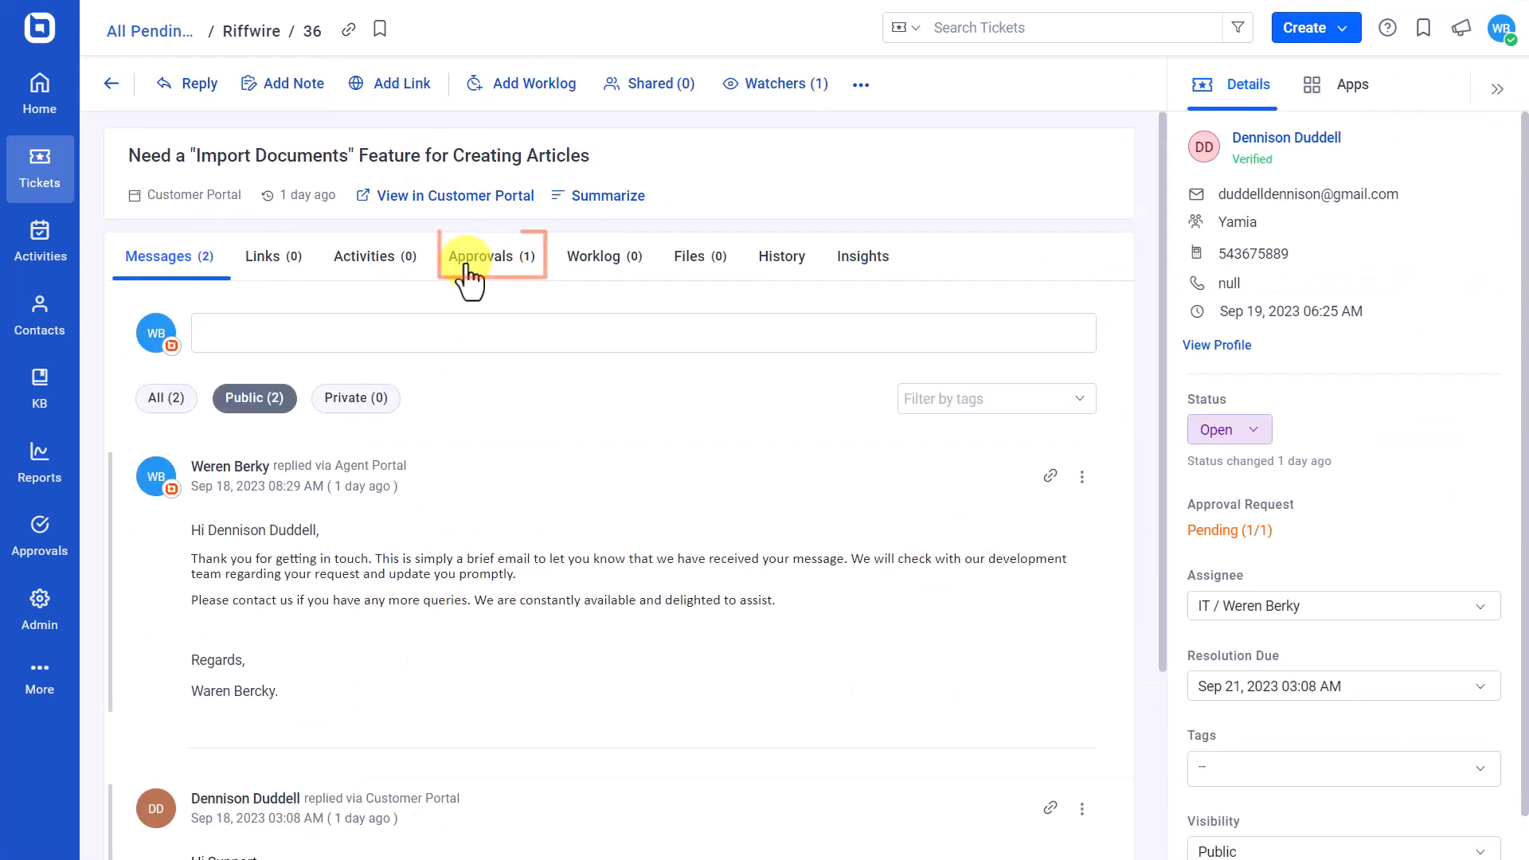
click(467, 267)
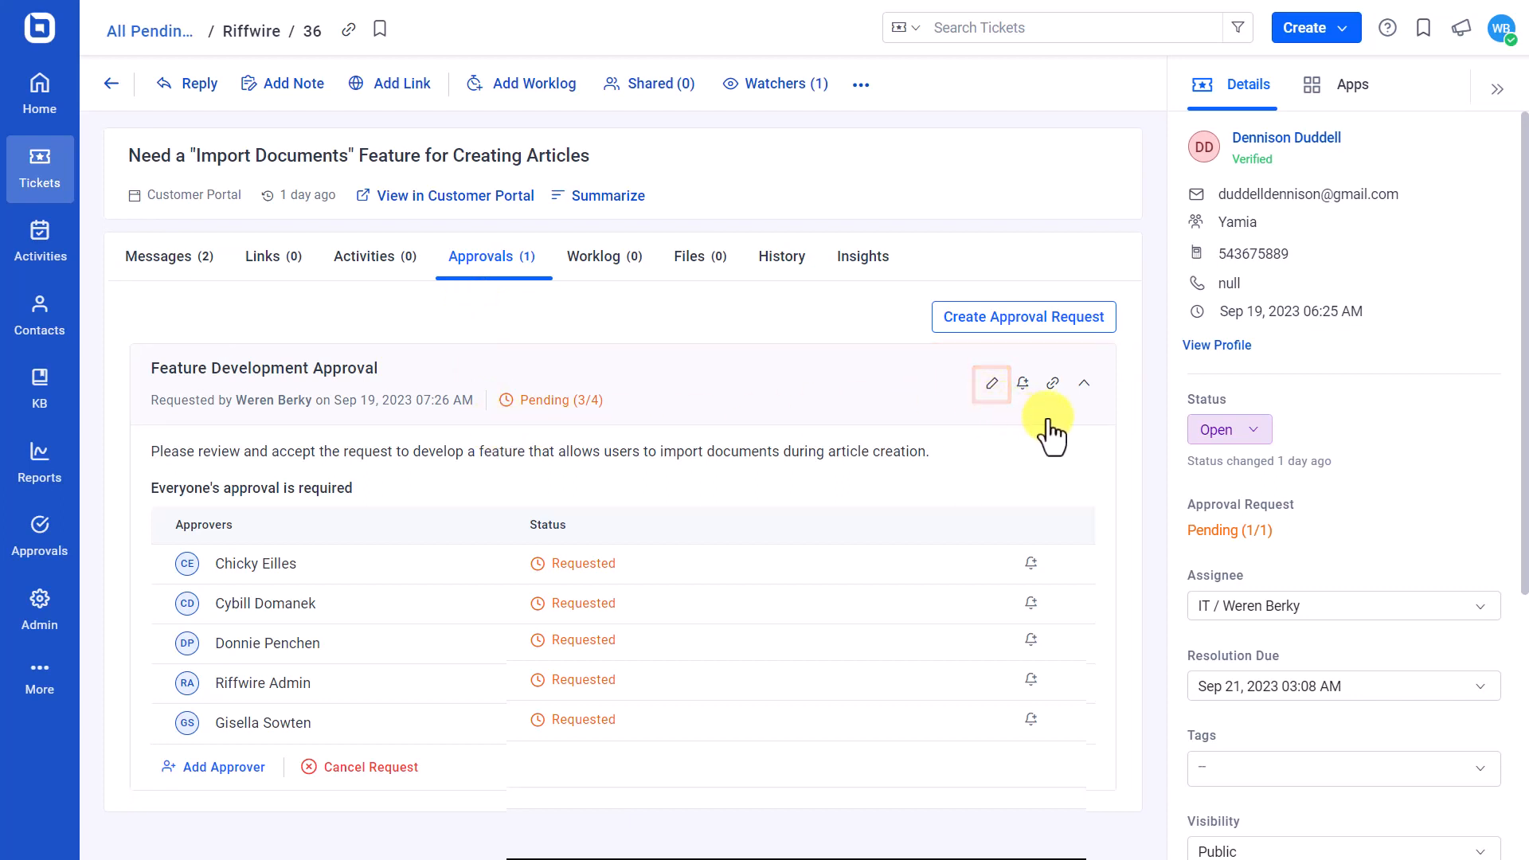
click(1083, 386)
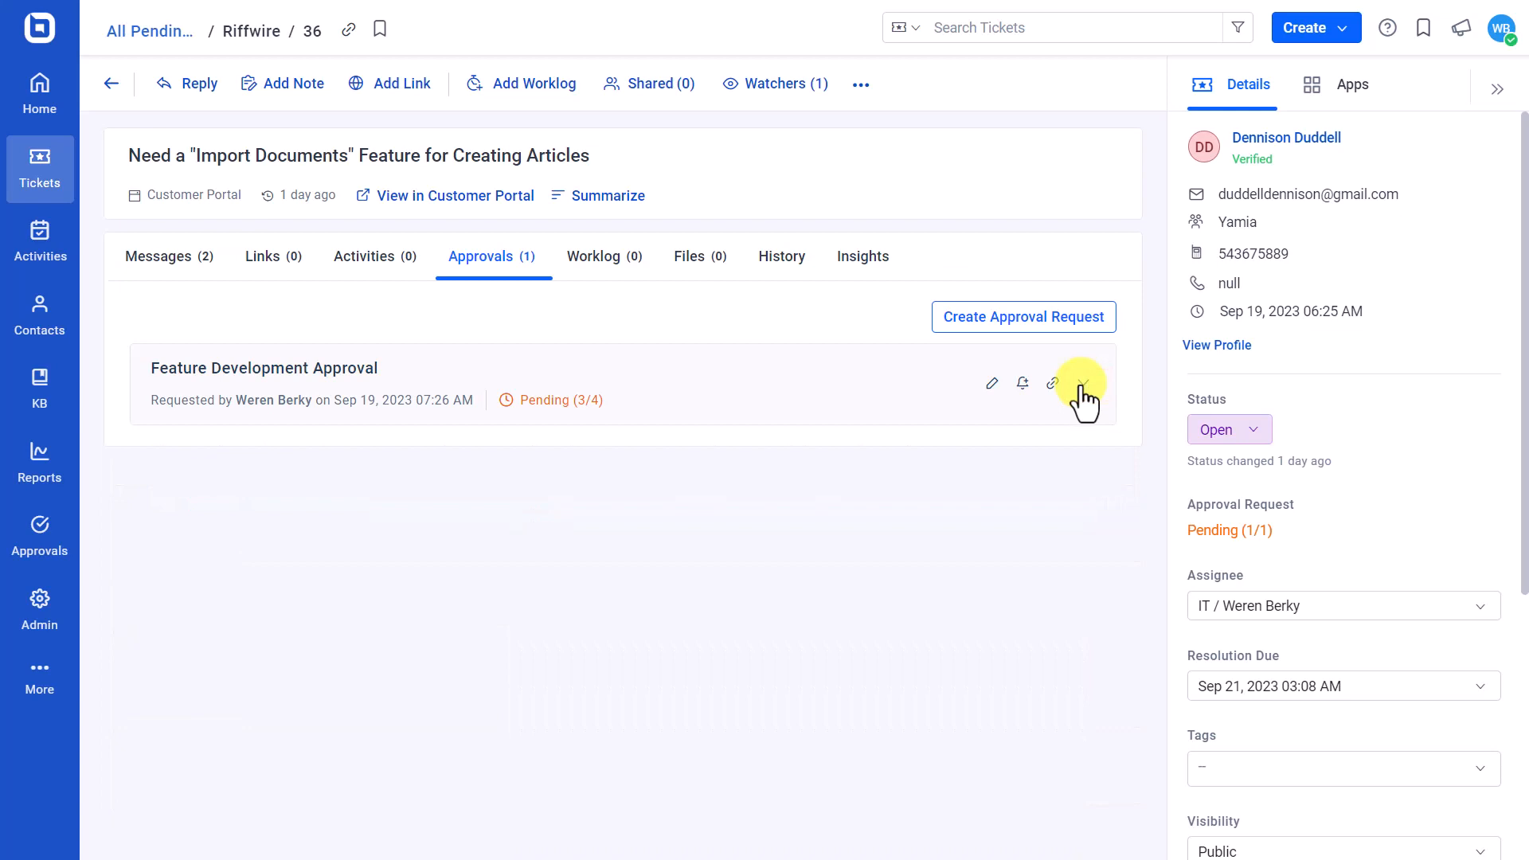
click(1083, 386)
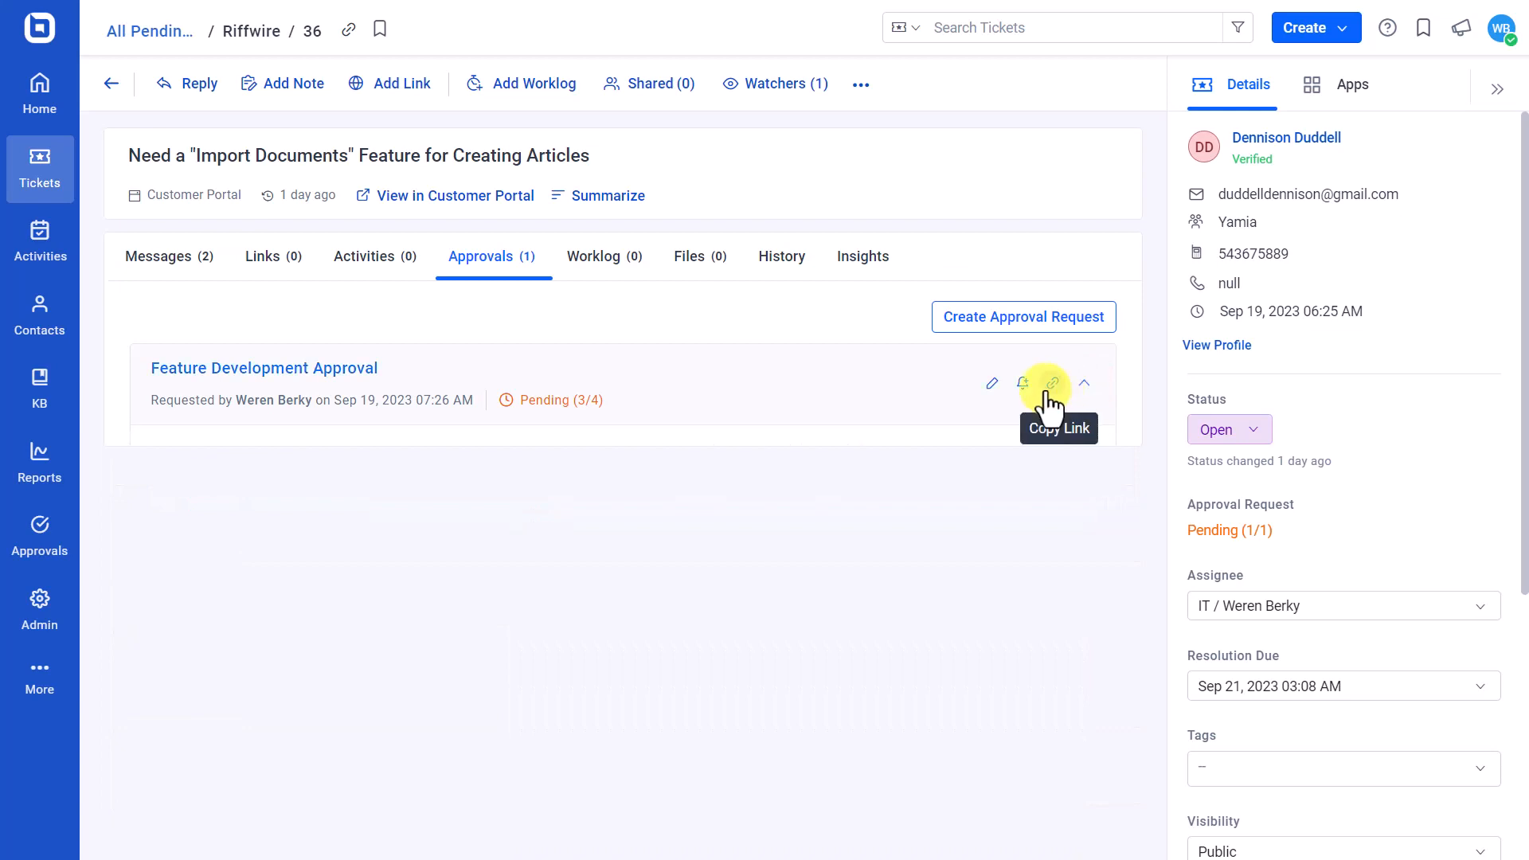
click(1047, 390)
click(872, 713)
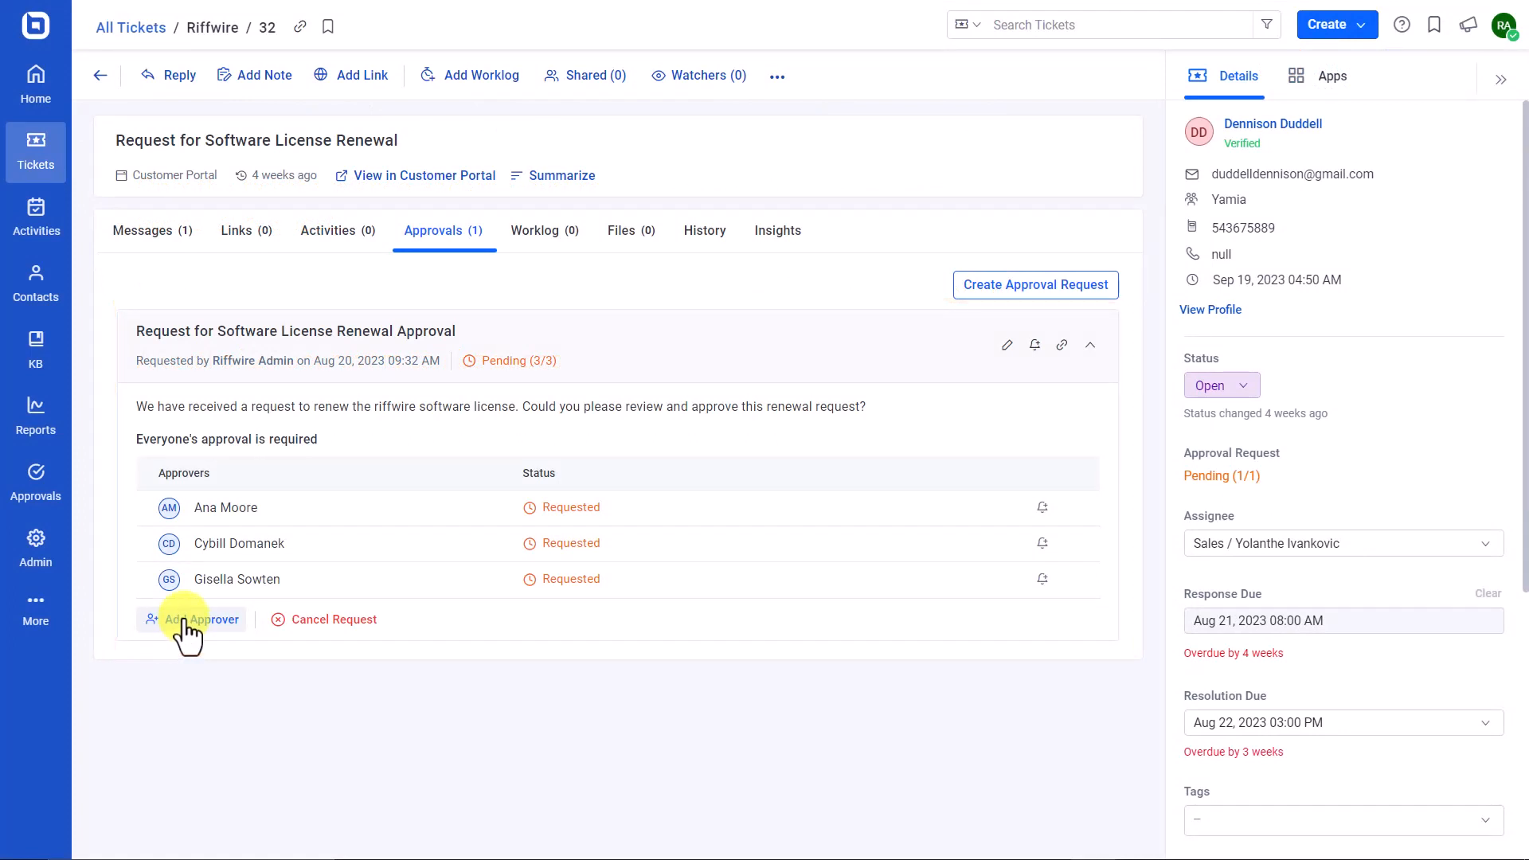
- Add one more agent as an approver to the Request for Software License Renewal Approval on ticket 32
click(192, 625)
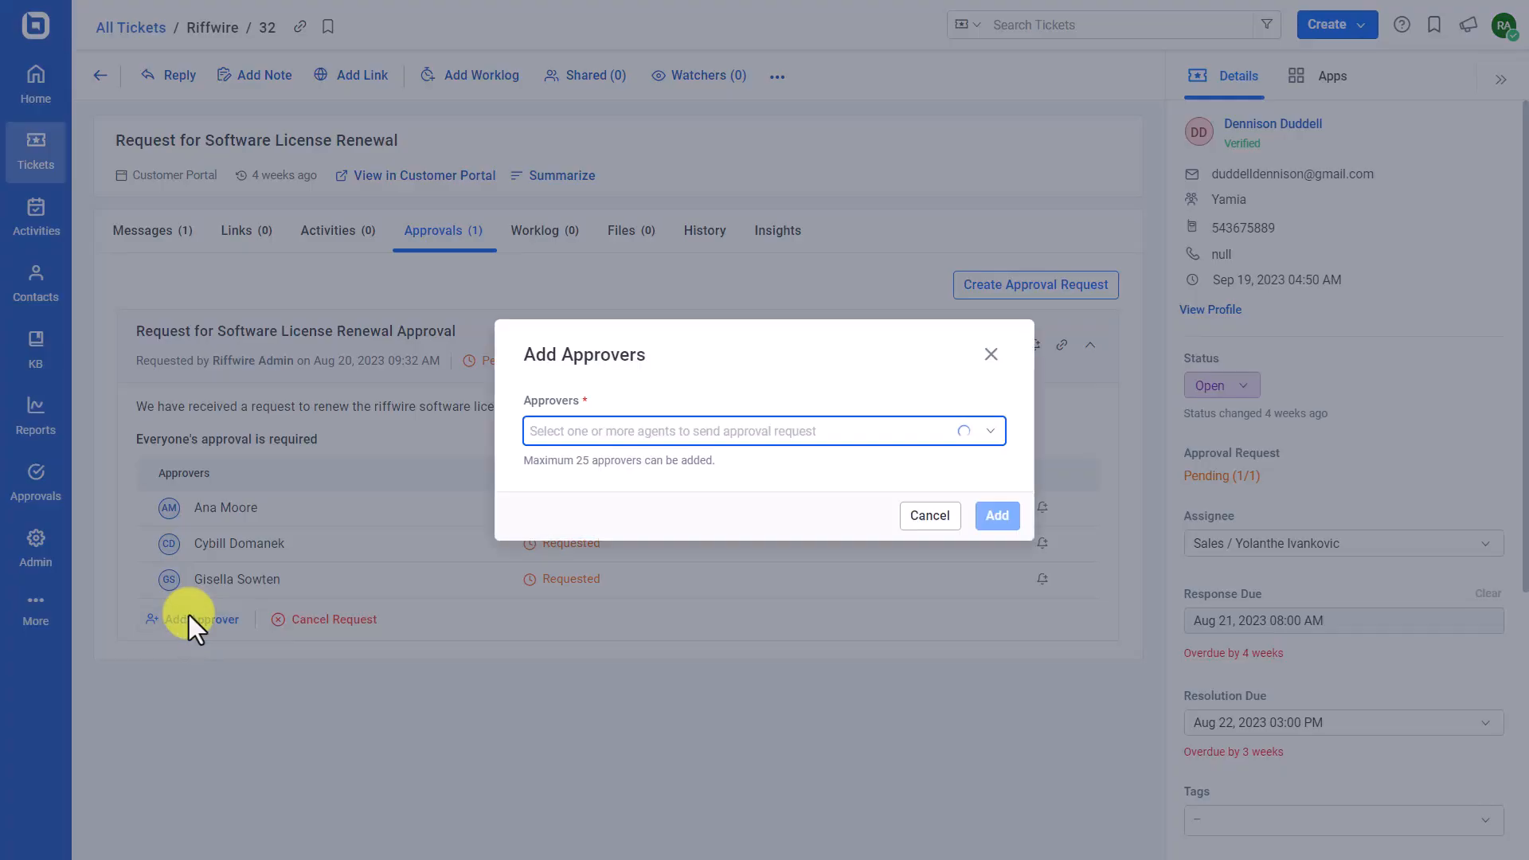
click(667, 435)
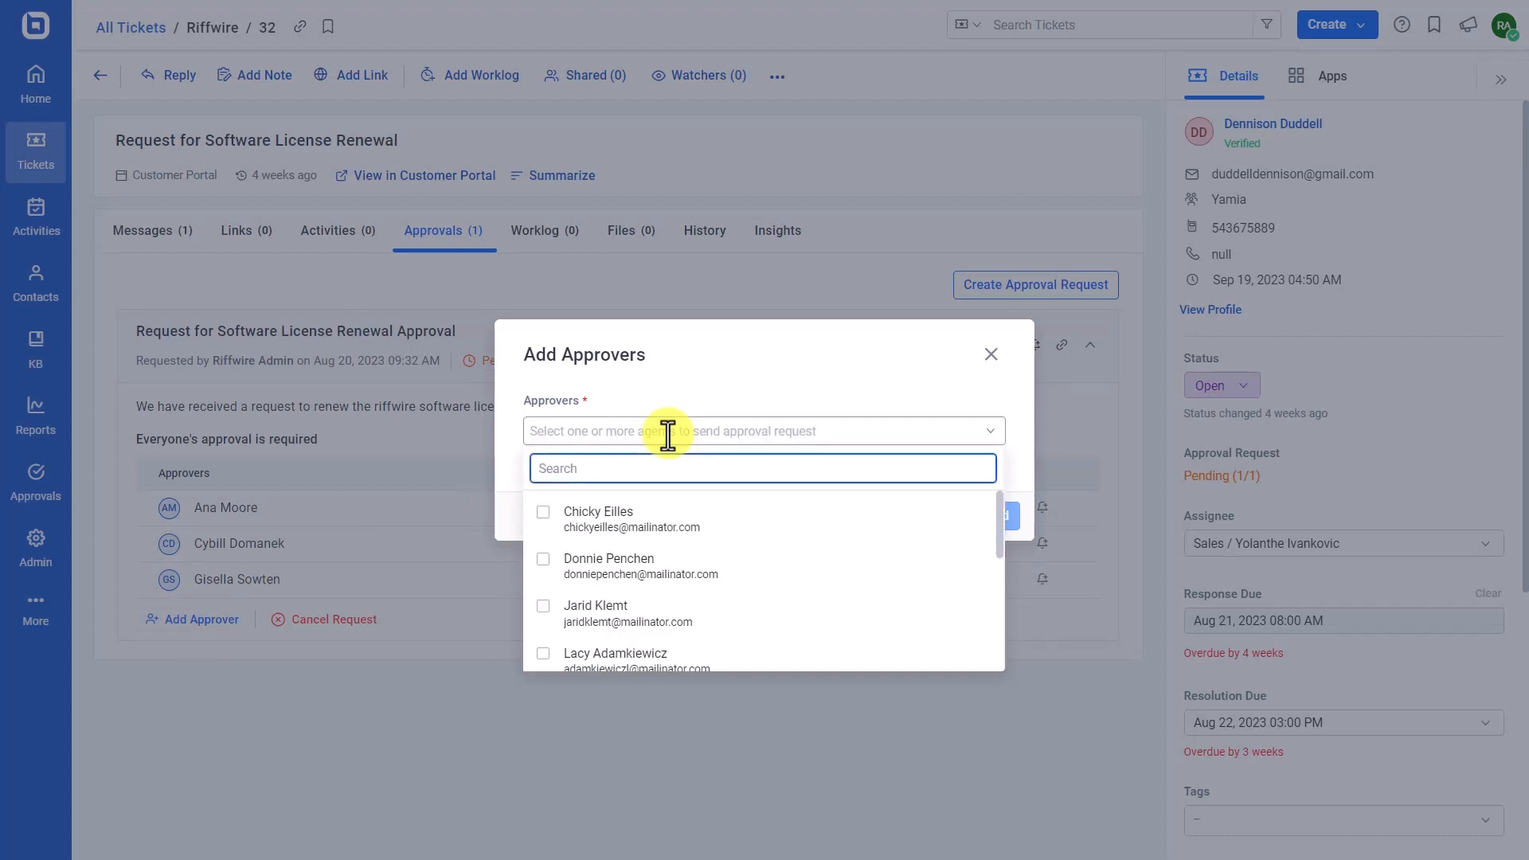
text(d)
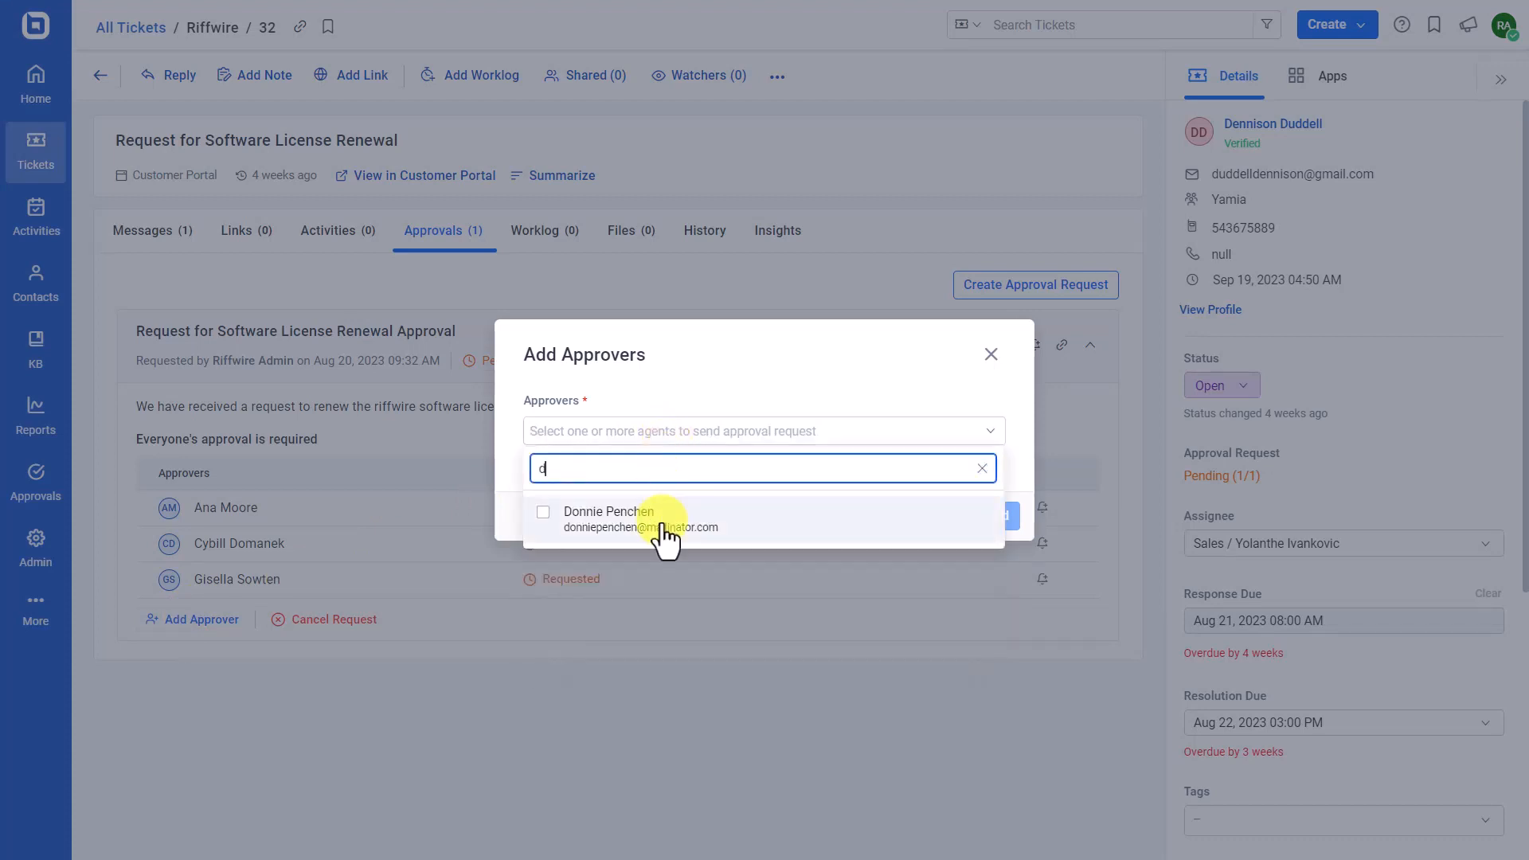
click(605, 518)
click(741, 434)
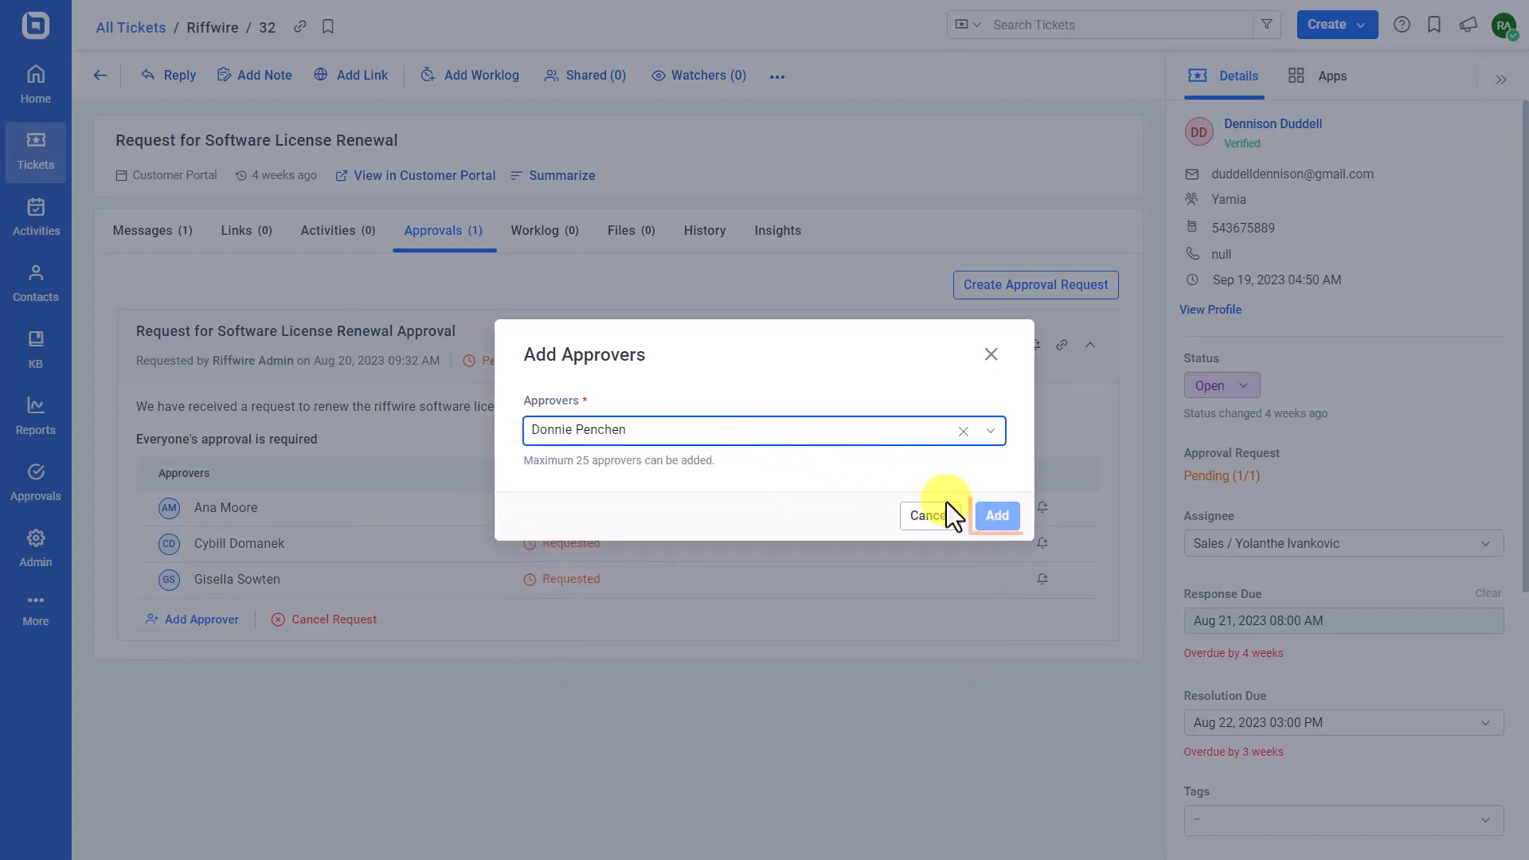
click(998, 515)
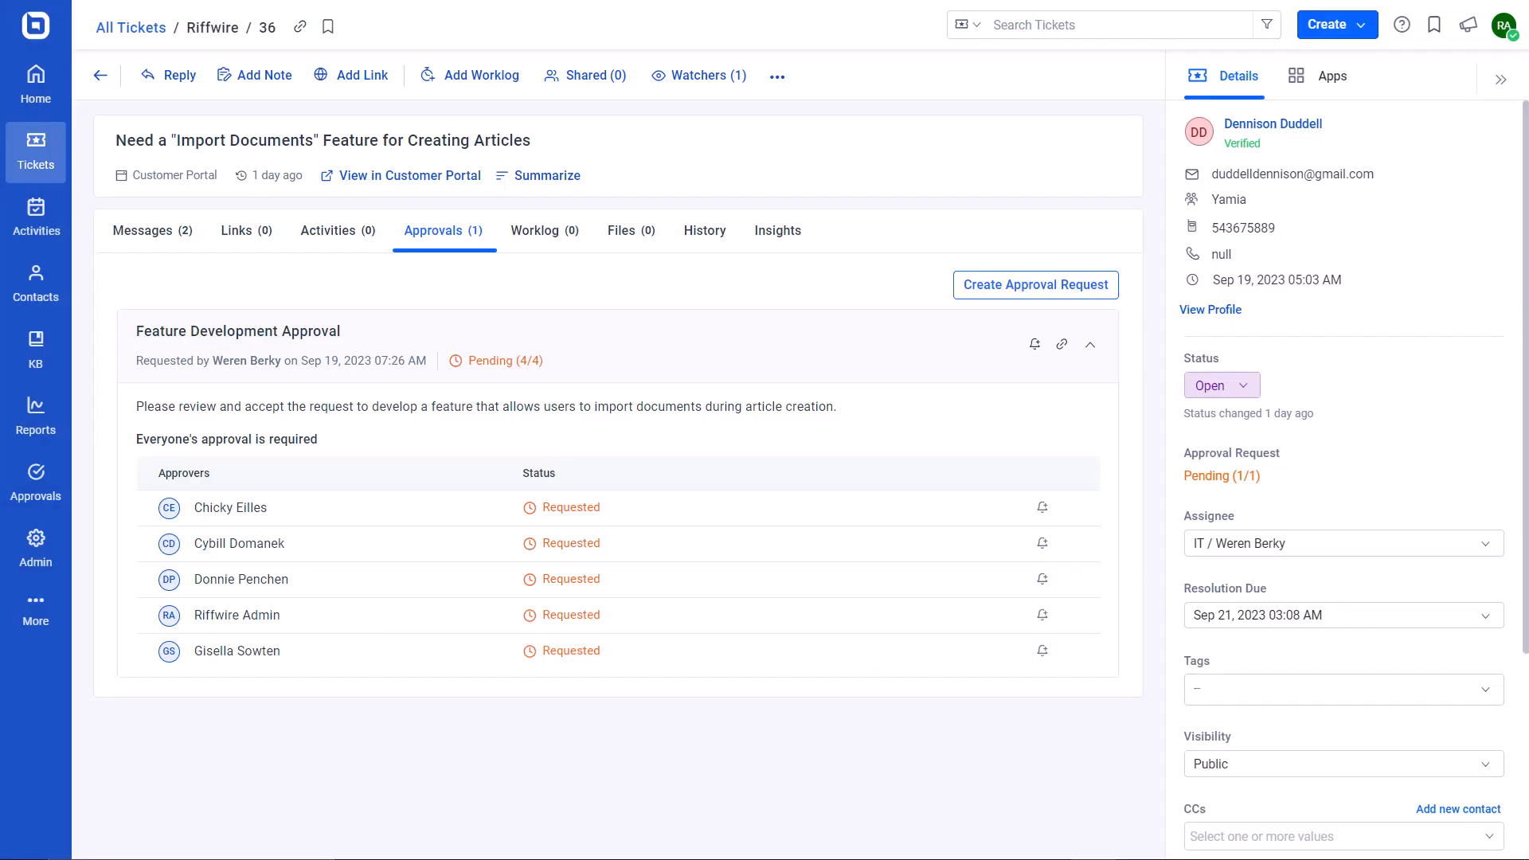
- Cancel the fifth approver's request in the Feature Development Approval on ticket 36, leaving the cancellation reason blank
mouse_move(1083, 668)
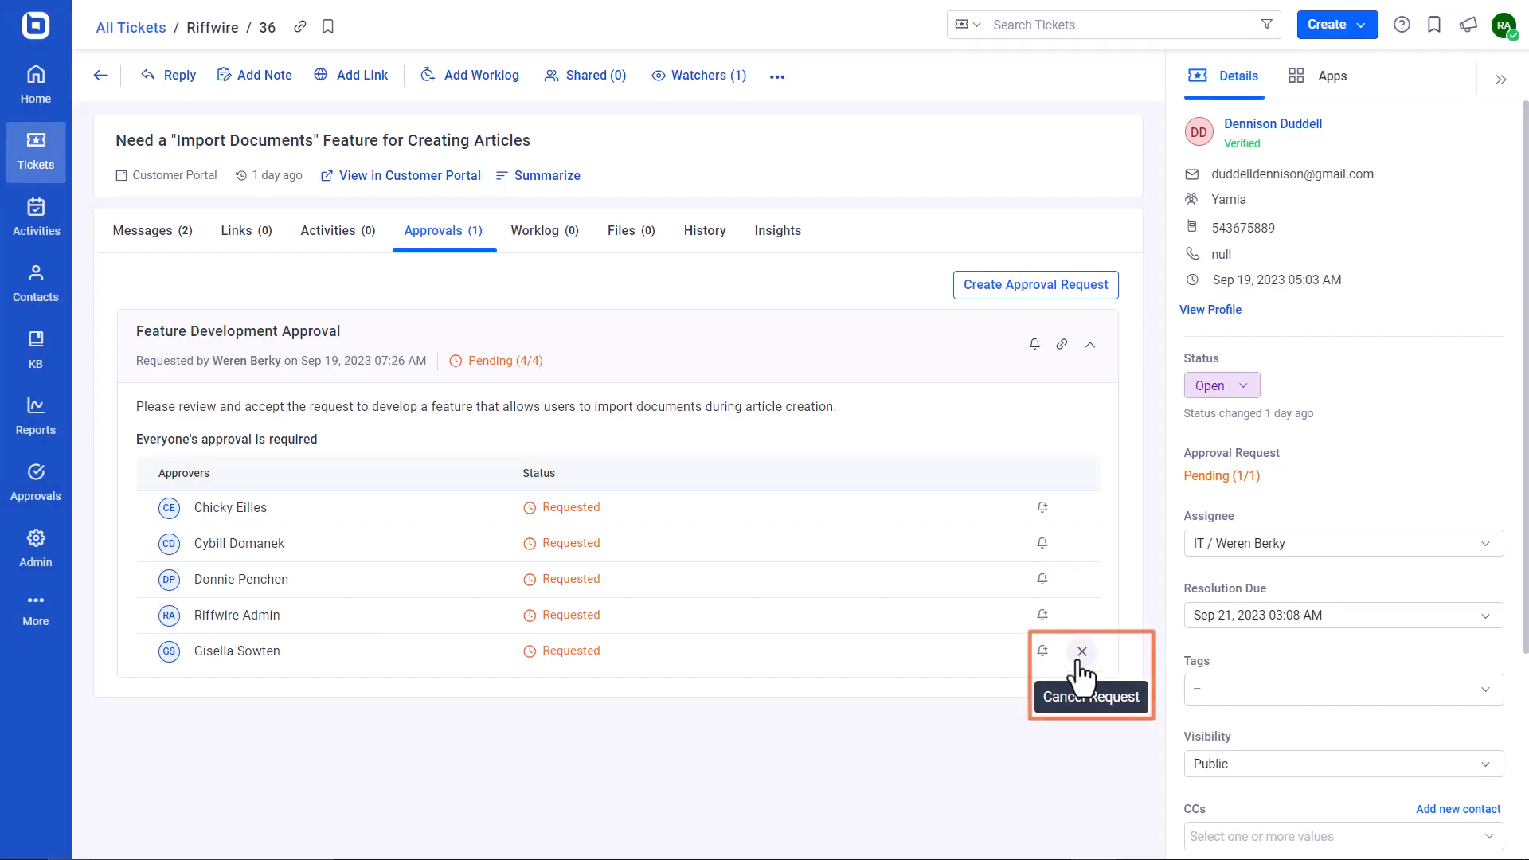
click(1067, 563)
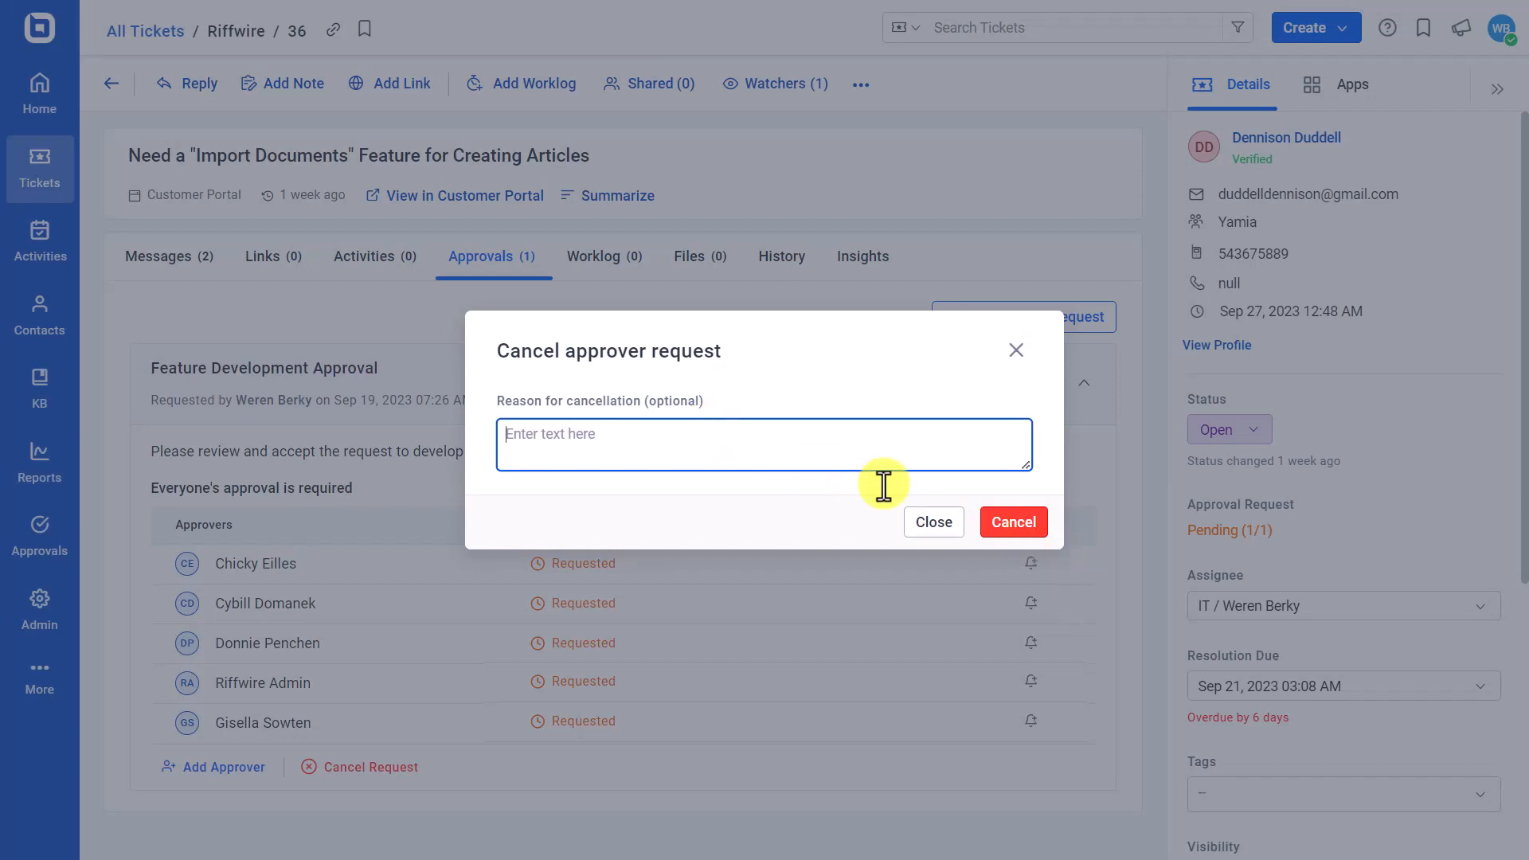
click(1007, 523)
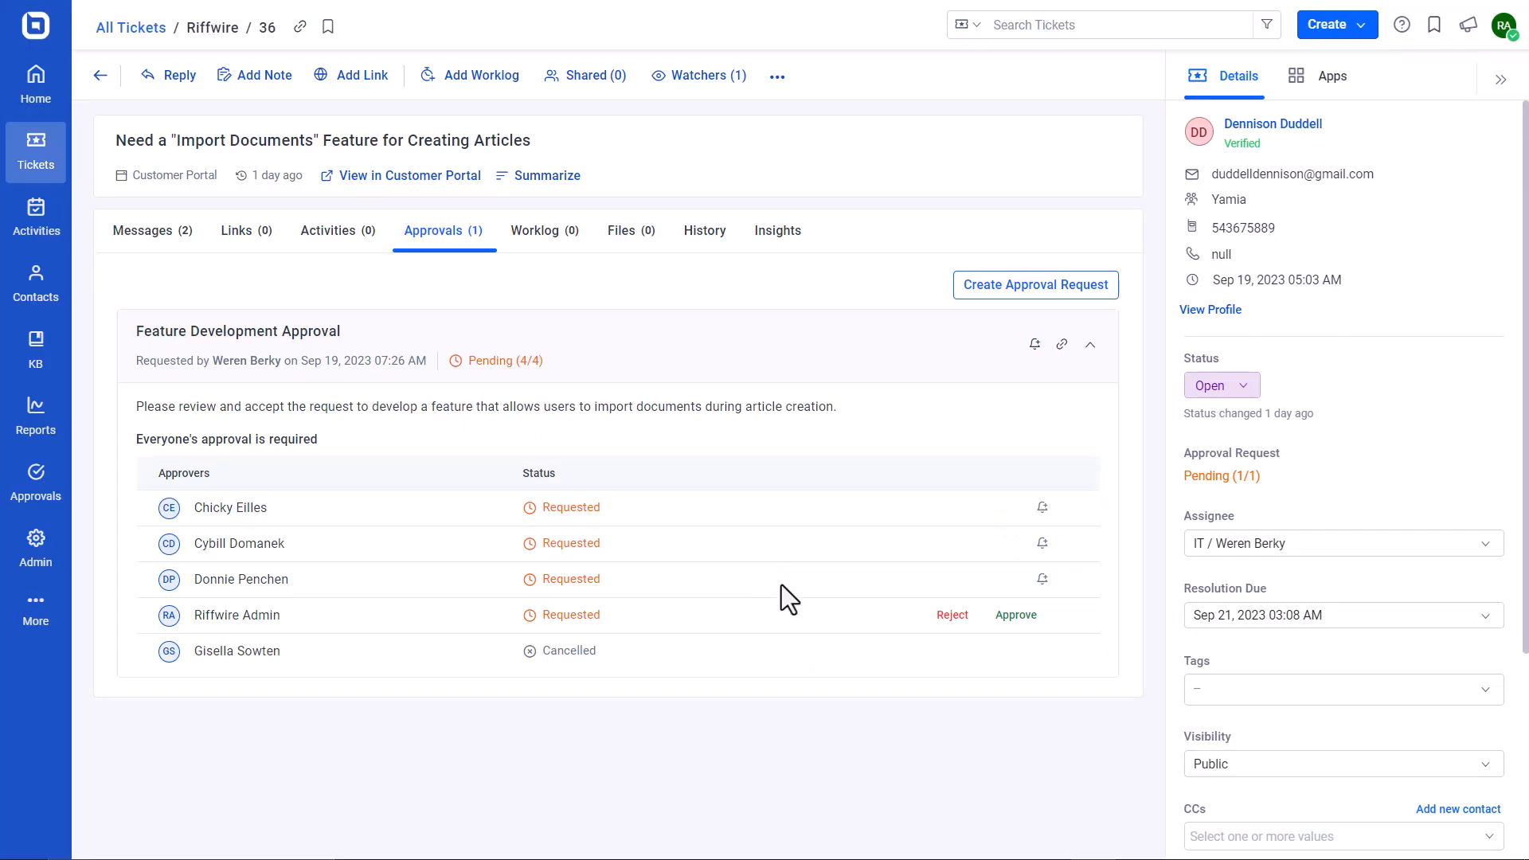
- Approve ticket 36's Feature Development Approval with the comment "I approve for the development feature that allows users to import documents during article creation."
click(1015, 621)
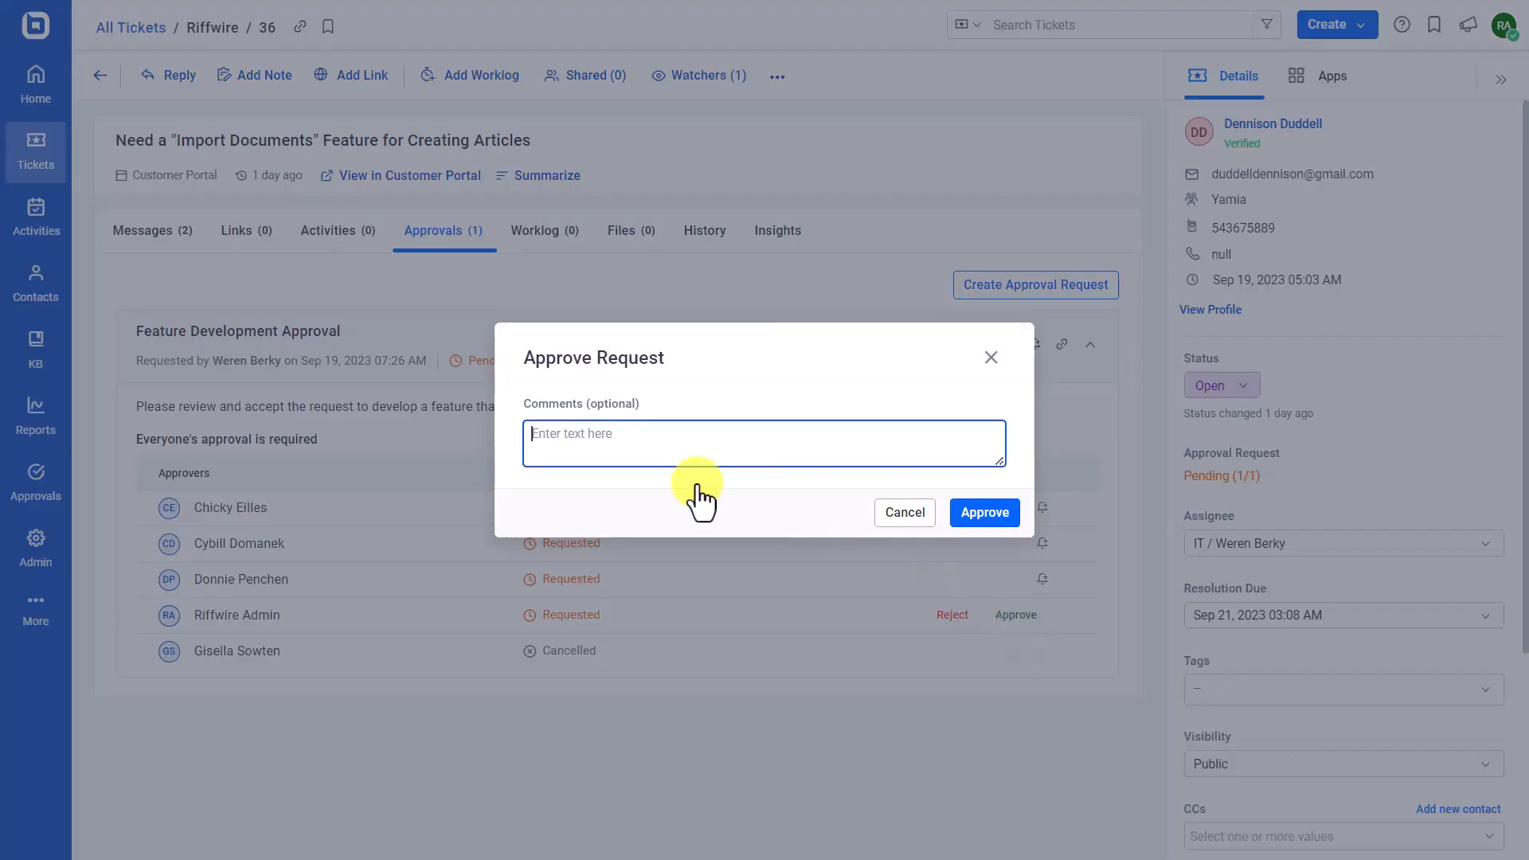
text(I approve for the development feature that allows users to import documents during article creation.)
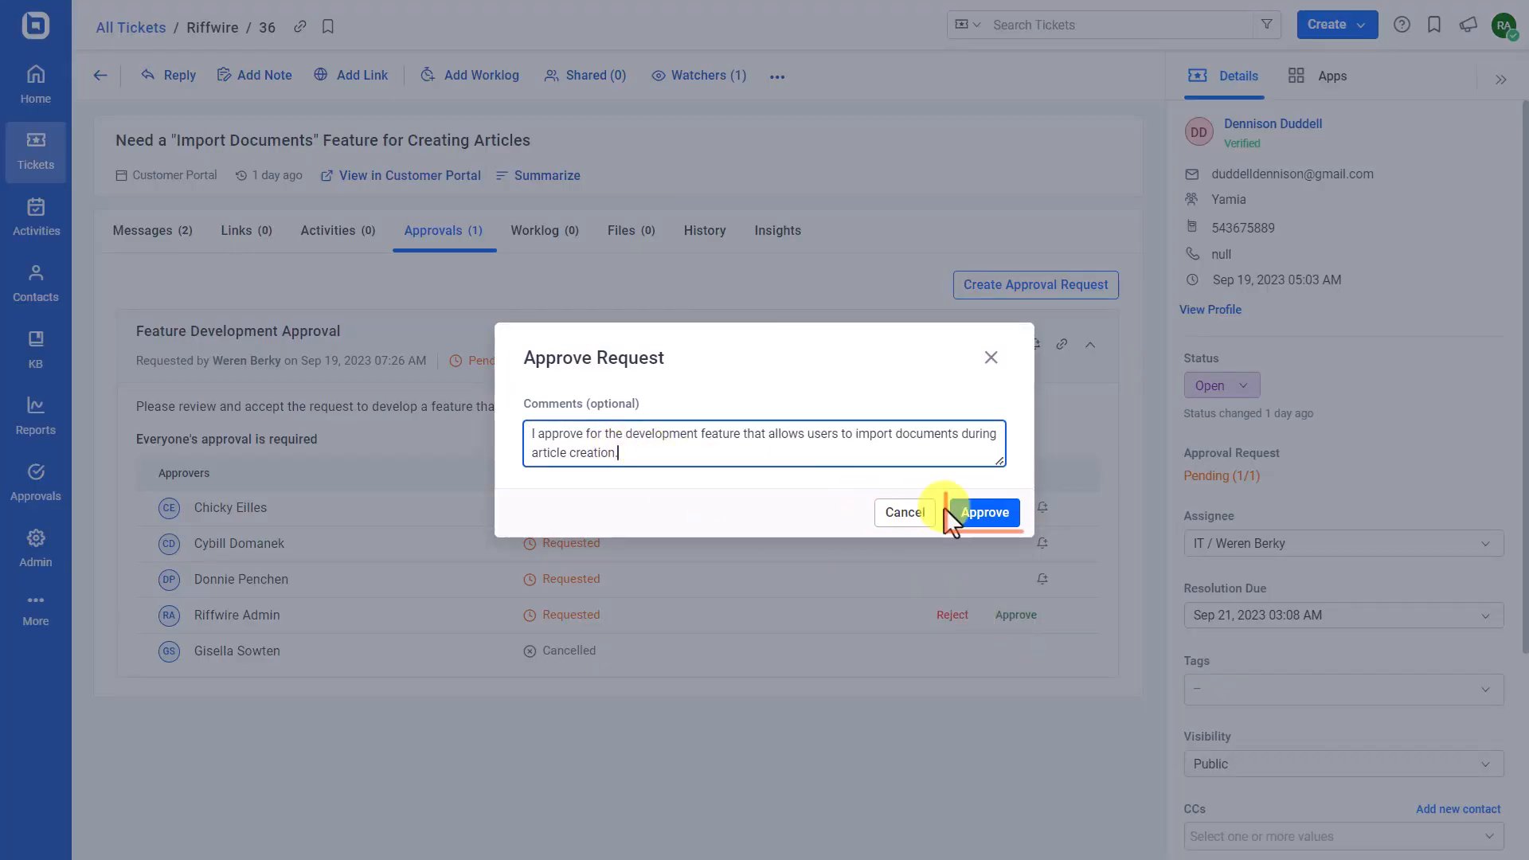
click(980, 514)
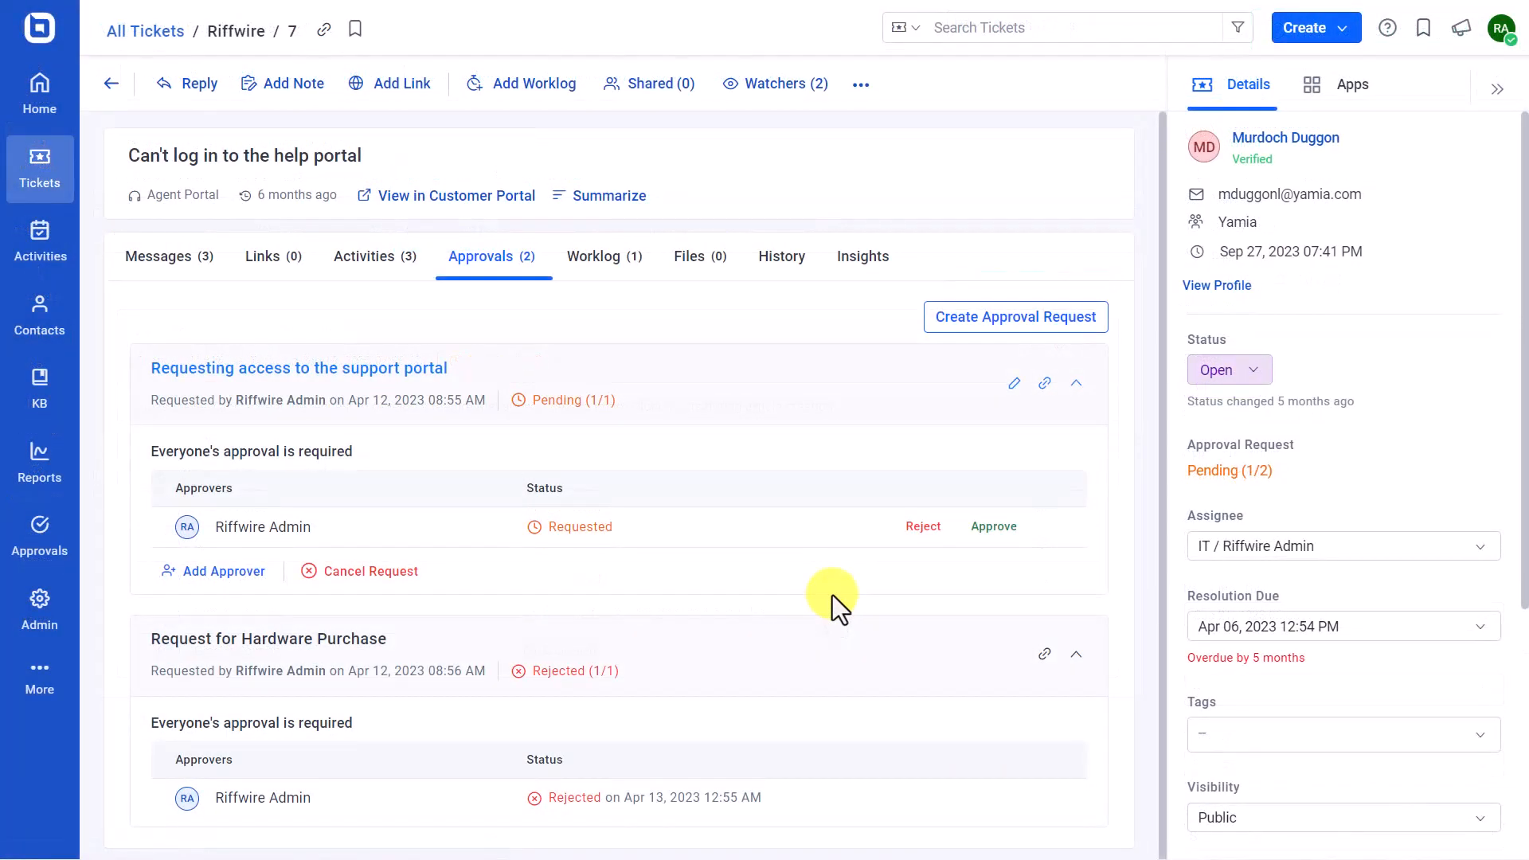
- Reject ticket 7's "Requesting access to the support portal" request, giving the security downtime and the unfinished issue-fixing procedure as the reason for denying portal access
click(923, 527)
click(615, 430)
text(Due to security vulnerabilities, our system recently had a downtime. Until the issue-fixing procedure is totally finished, we won't allow anyone access to the portal.)
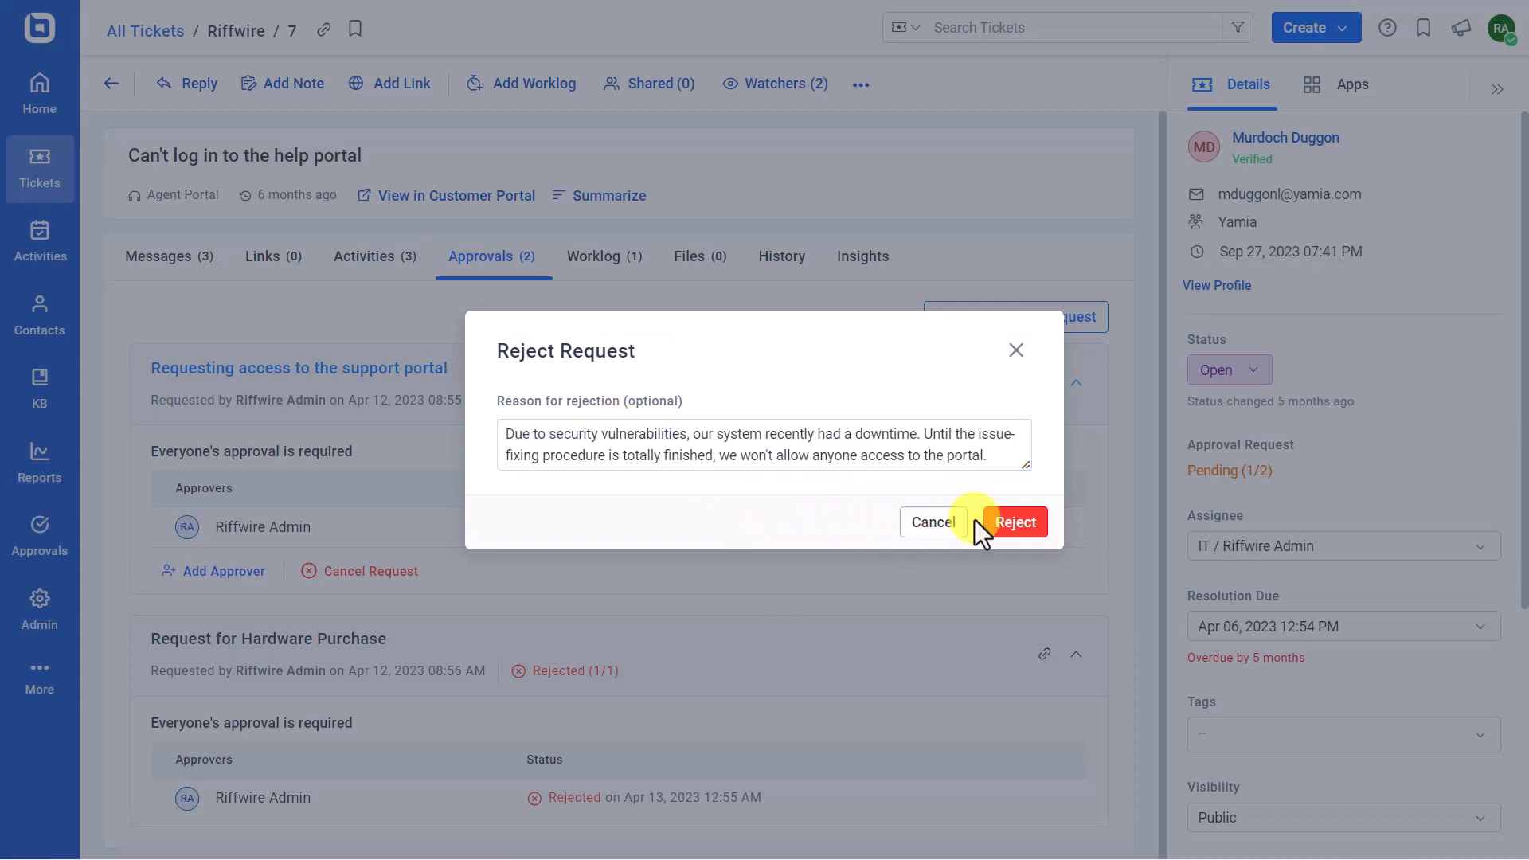
click(1011, 525)
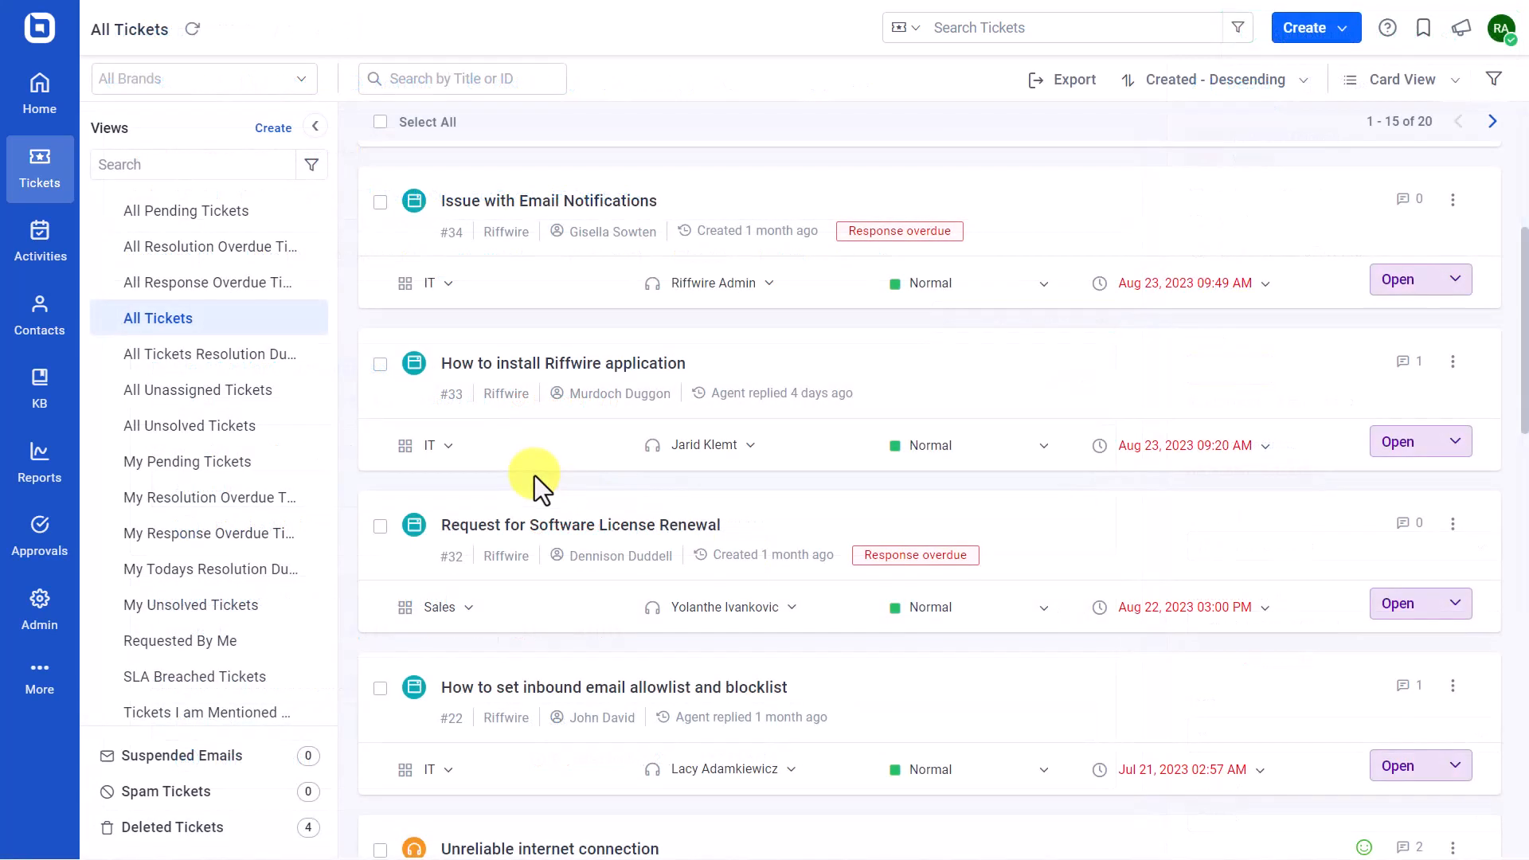
- Open ticket 32's approvals and cancel the entire Request for Software License Renewal Approval
click(560, 526)
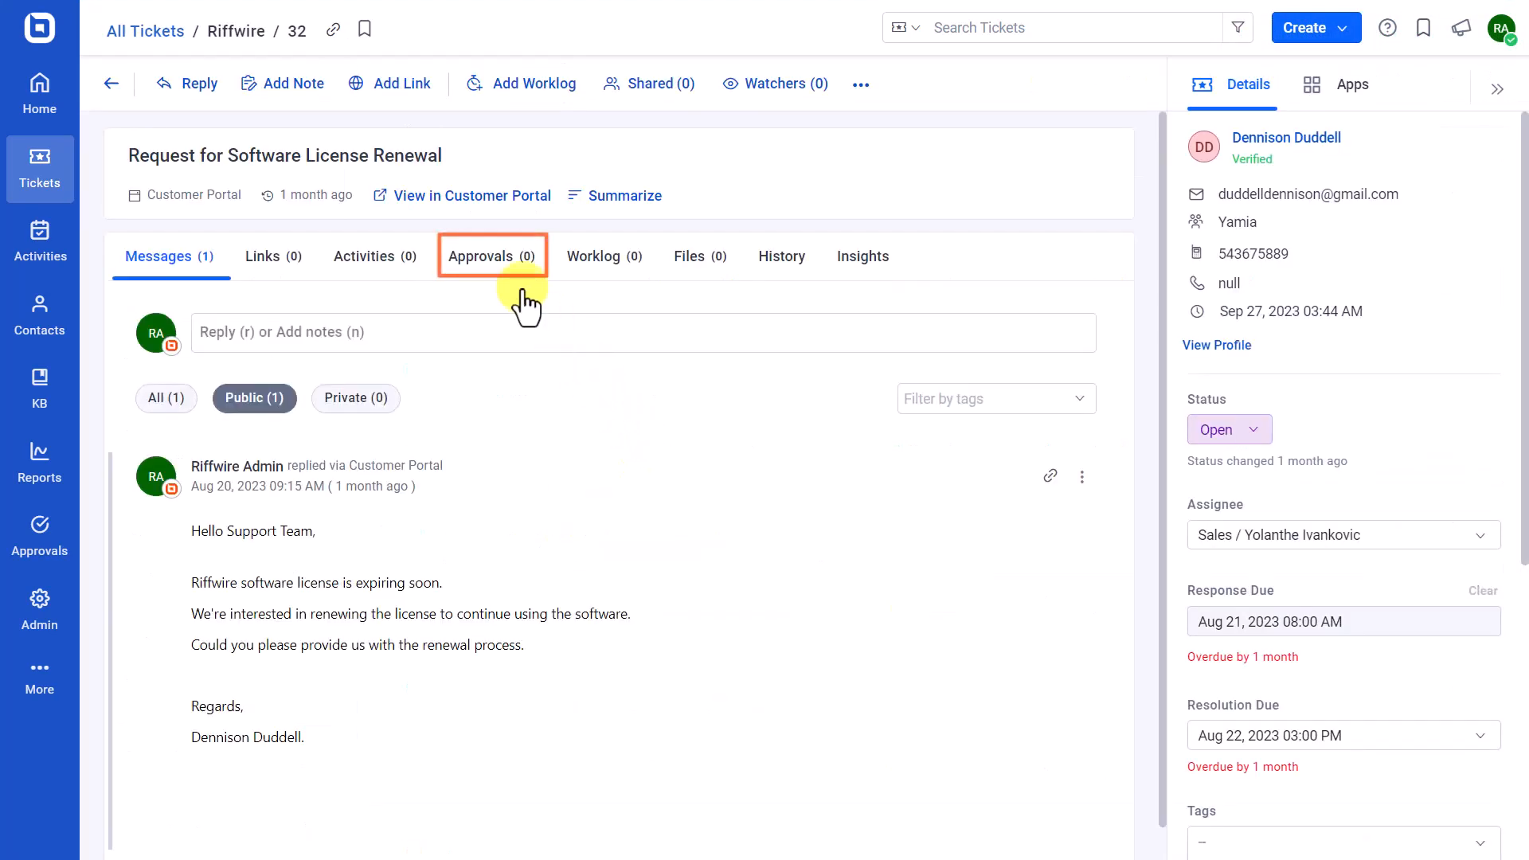
click(514, 267)
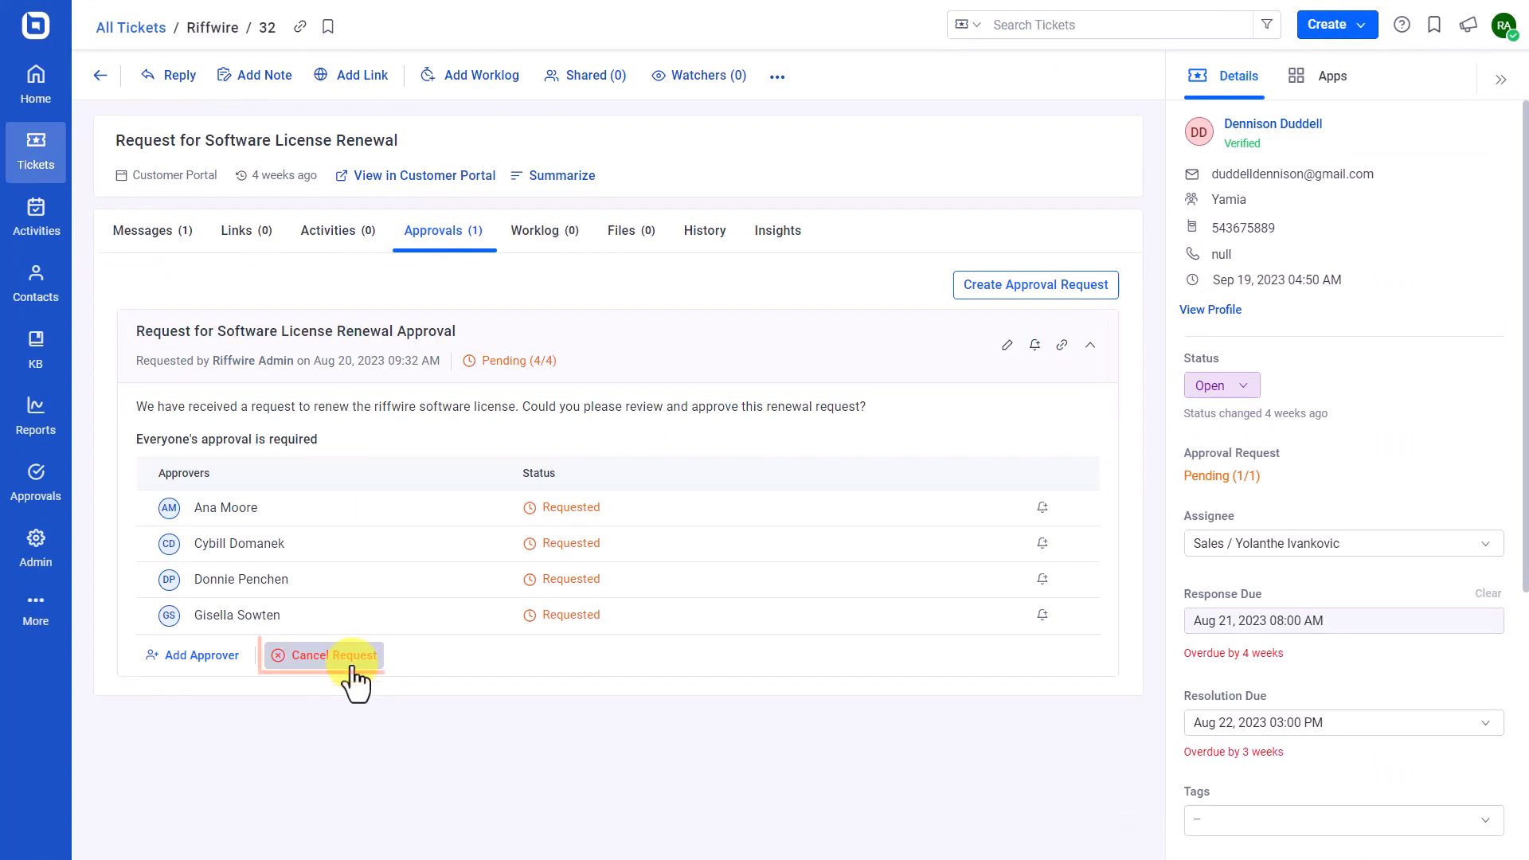
click(334, 656)
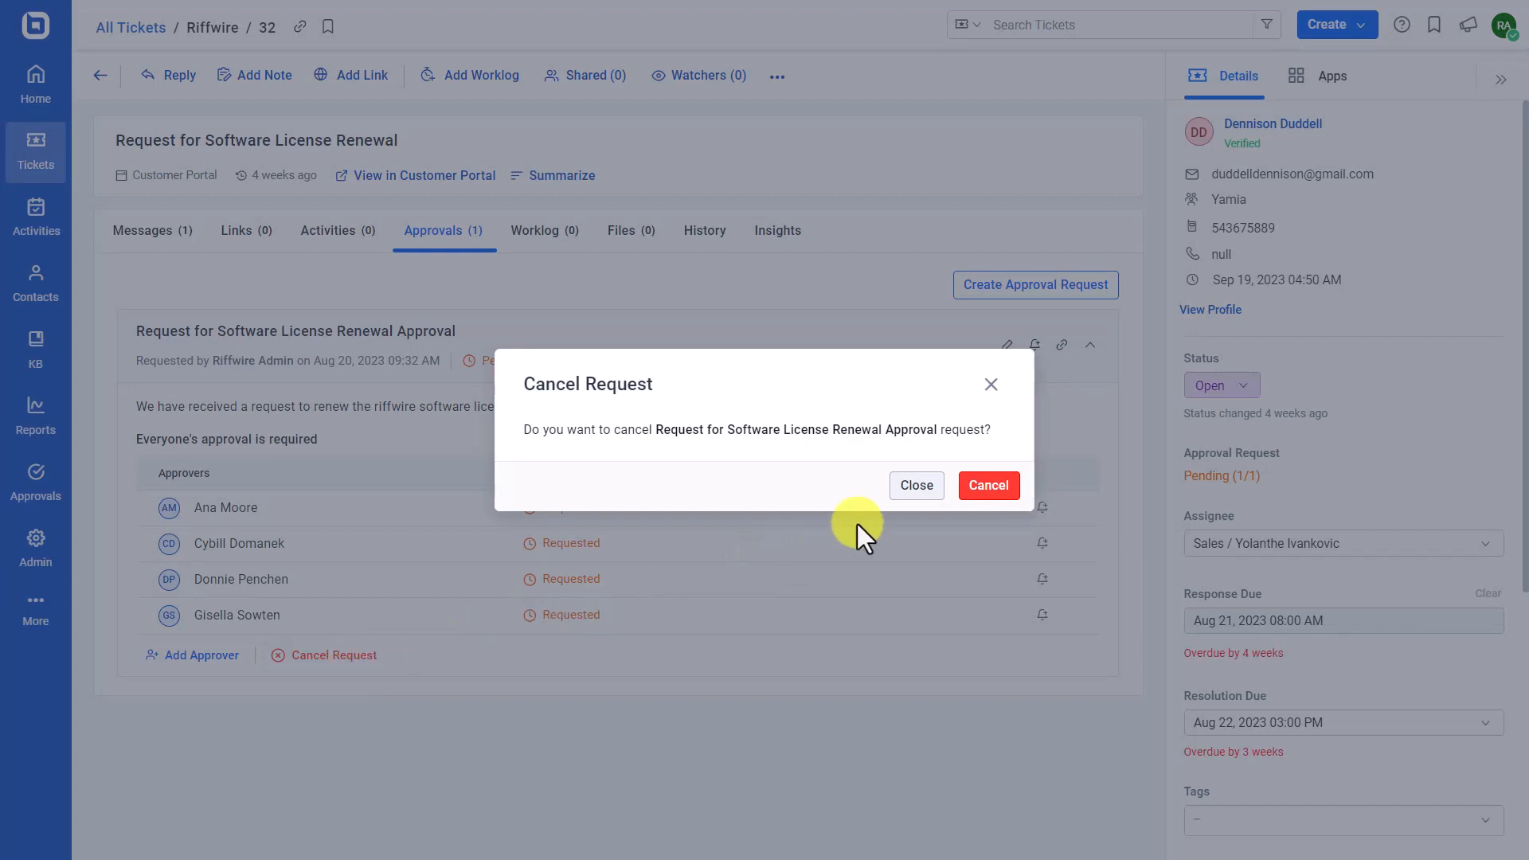
click(987, 488)
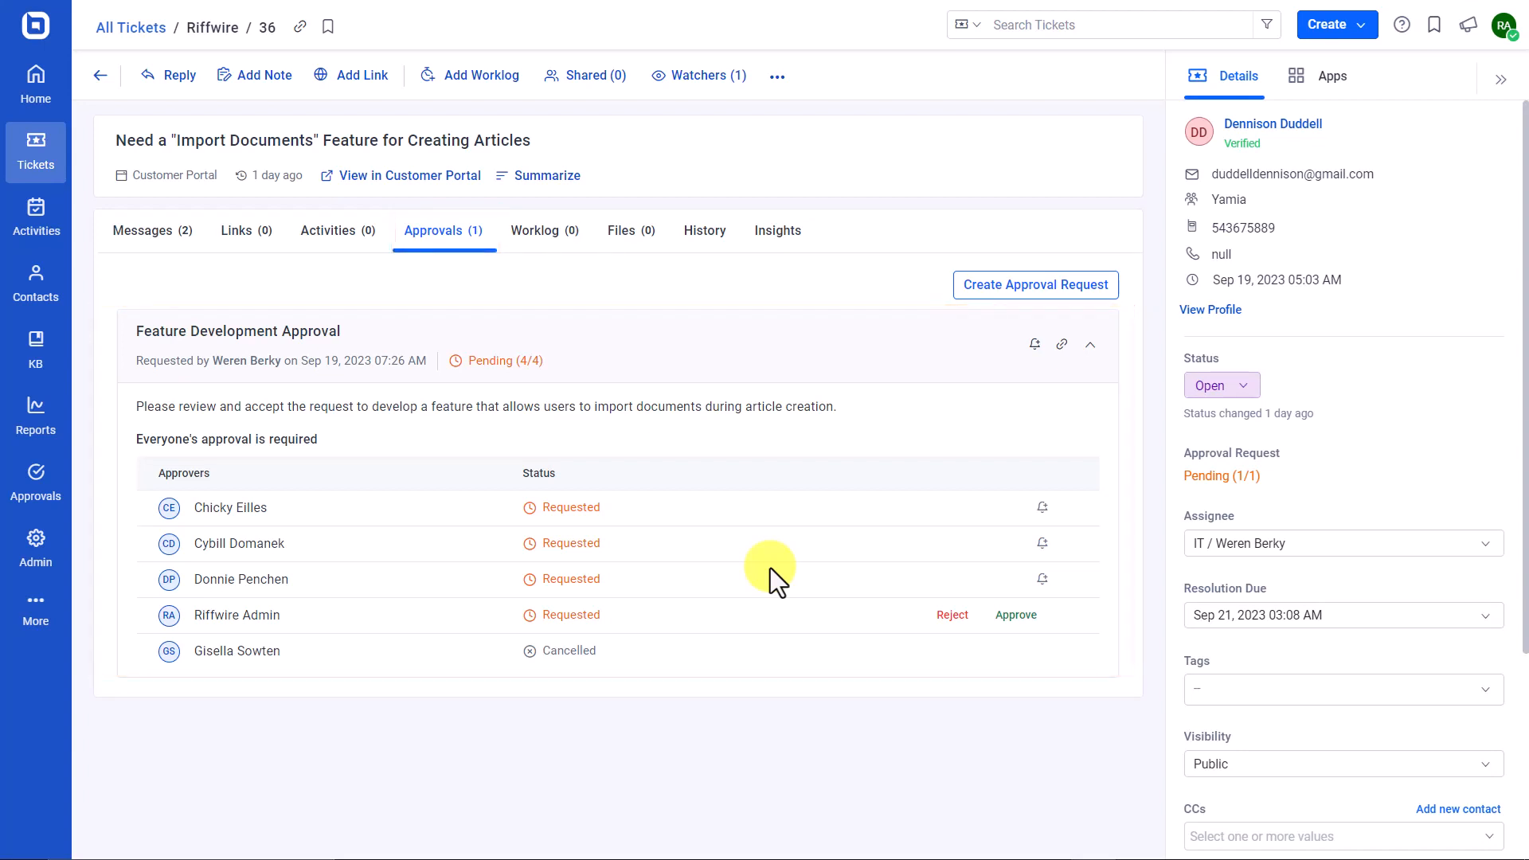
- Open the overall approvals list showing the requests assigned to the current agent
click(34, 494)
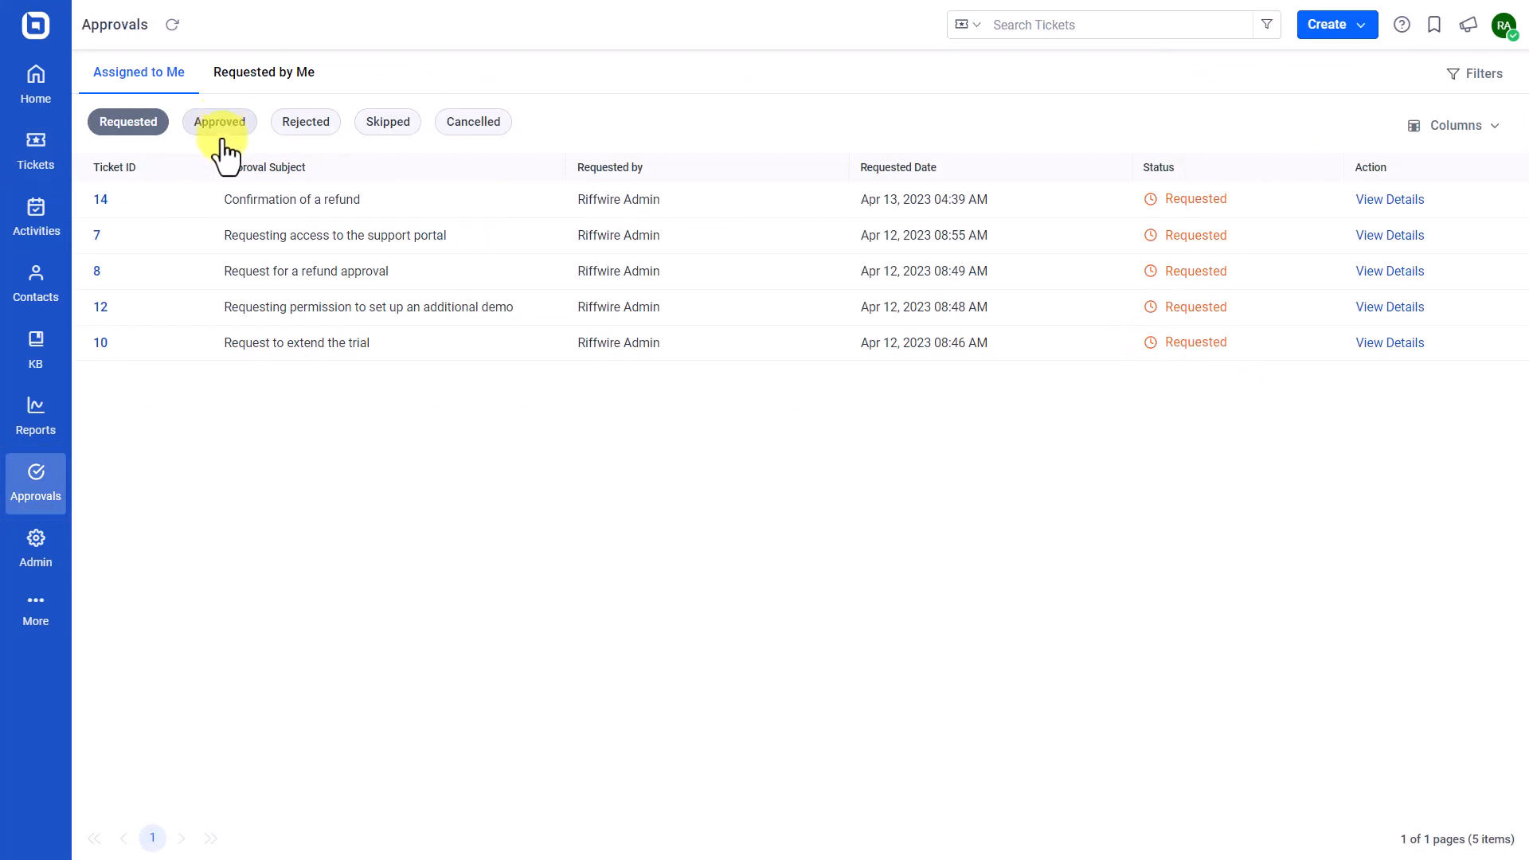